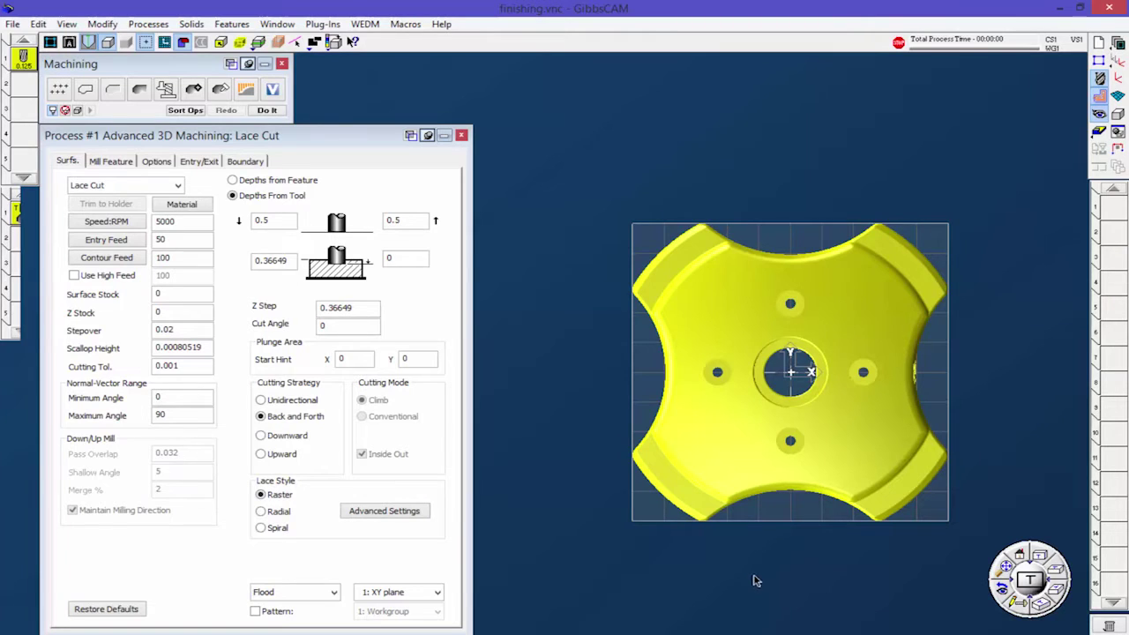
# Examine the available boundary types and stock types for the Lace Cut process, keeping Part Bounding Box and None.
pyautogui.scroll(2, 776, 568)
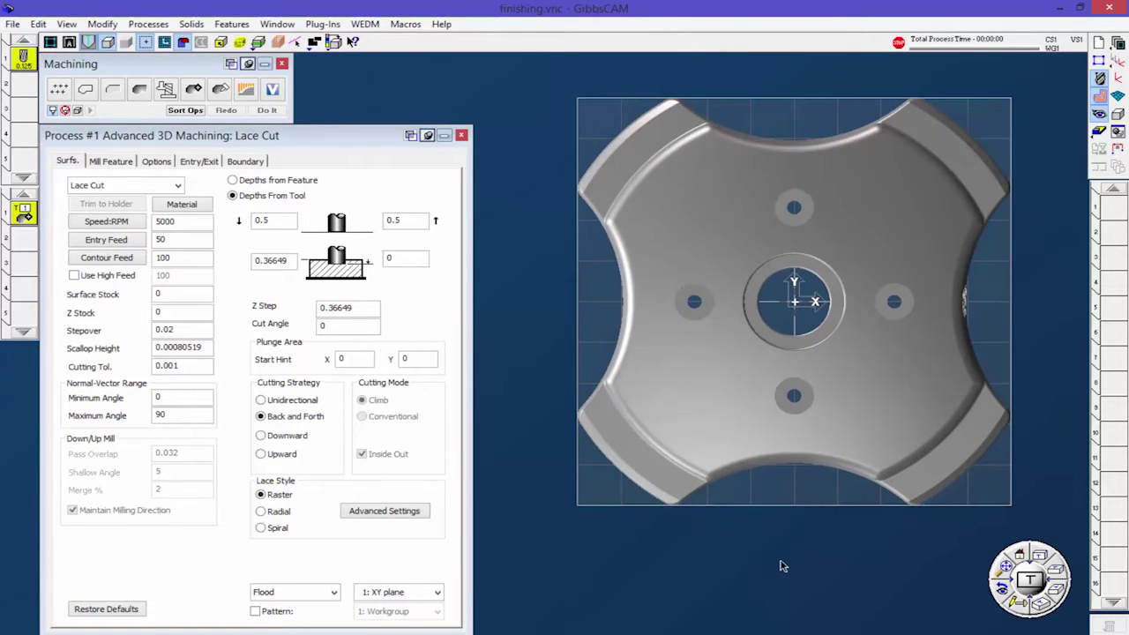
pyautogui.scroll(2, 789, 569)
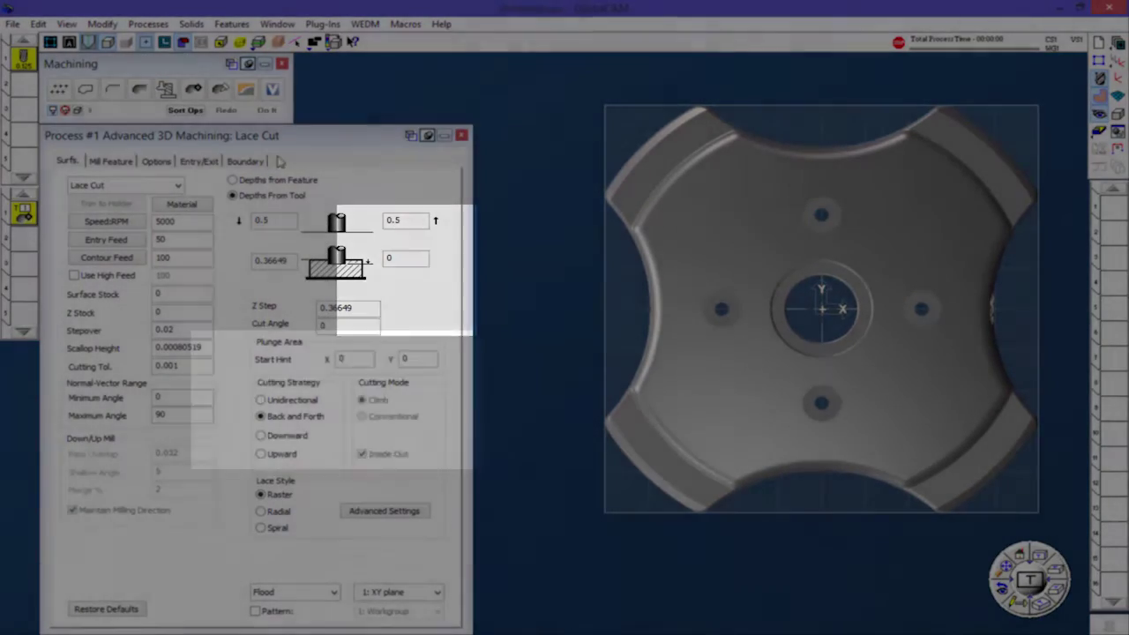
pyautogui.click(247, 161)
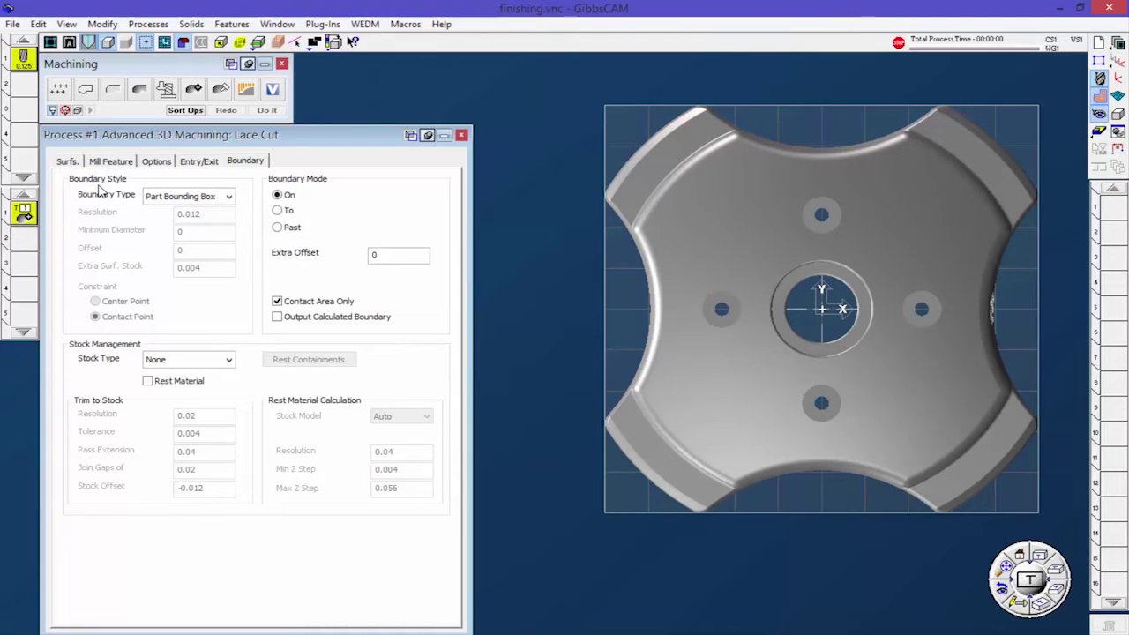
pyautogui.click(219, 199)
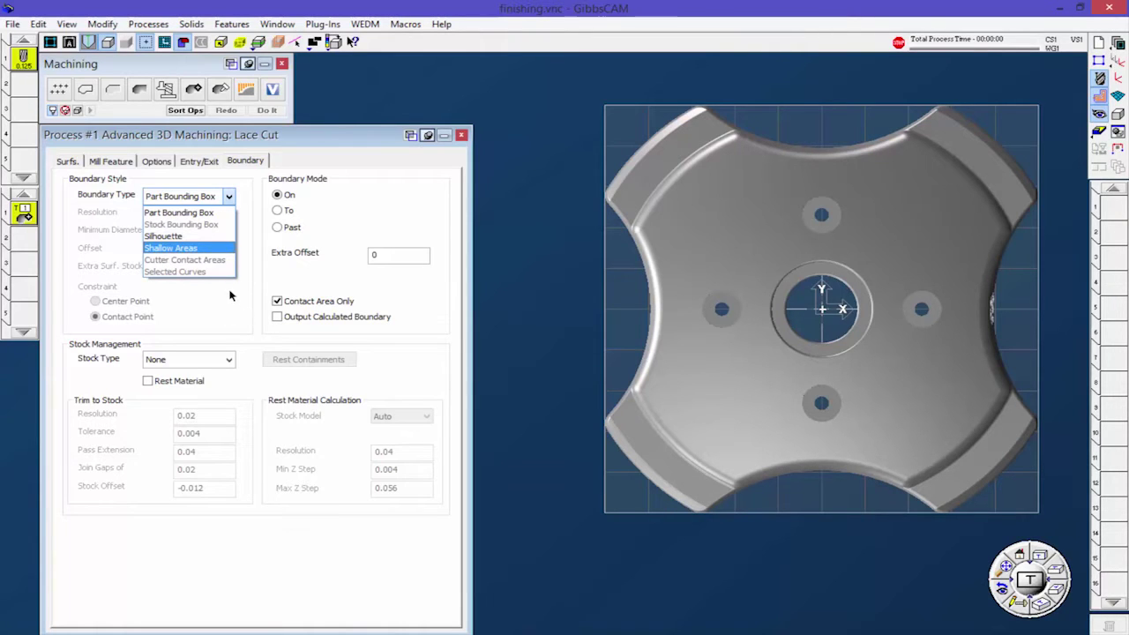
pyautogui.click(210, 214)
pyautogui.click(226, 361)
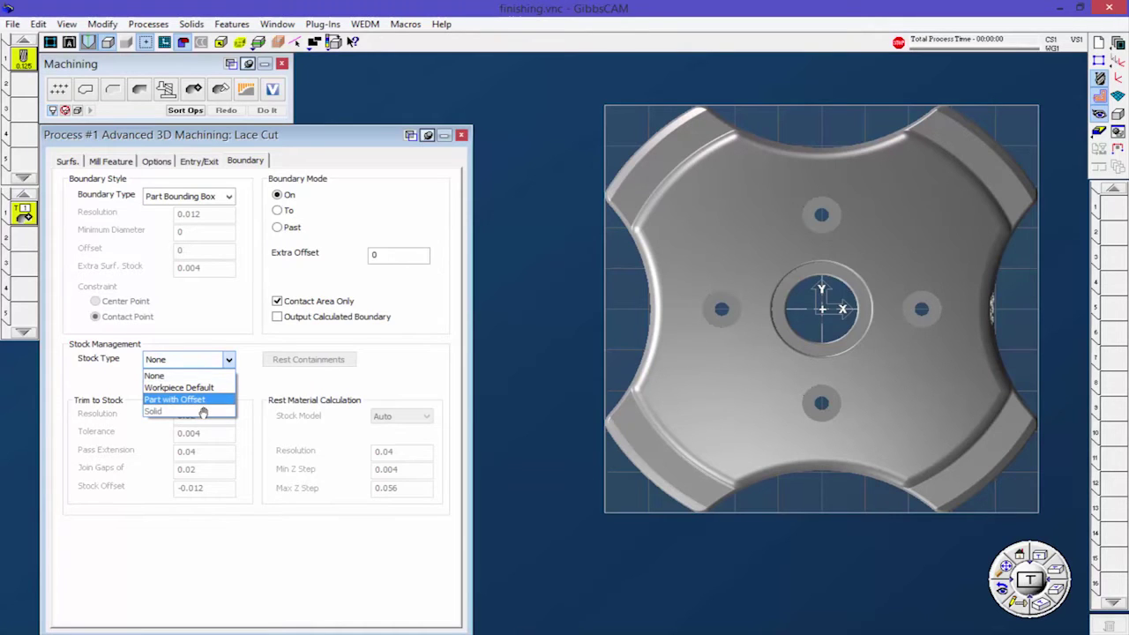
pyautogui.click(352, 192)
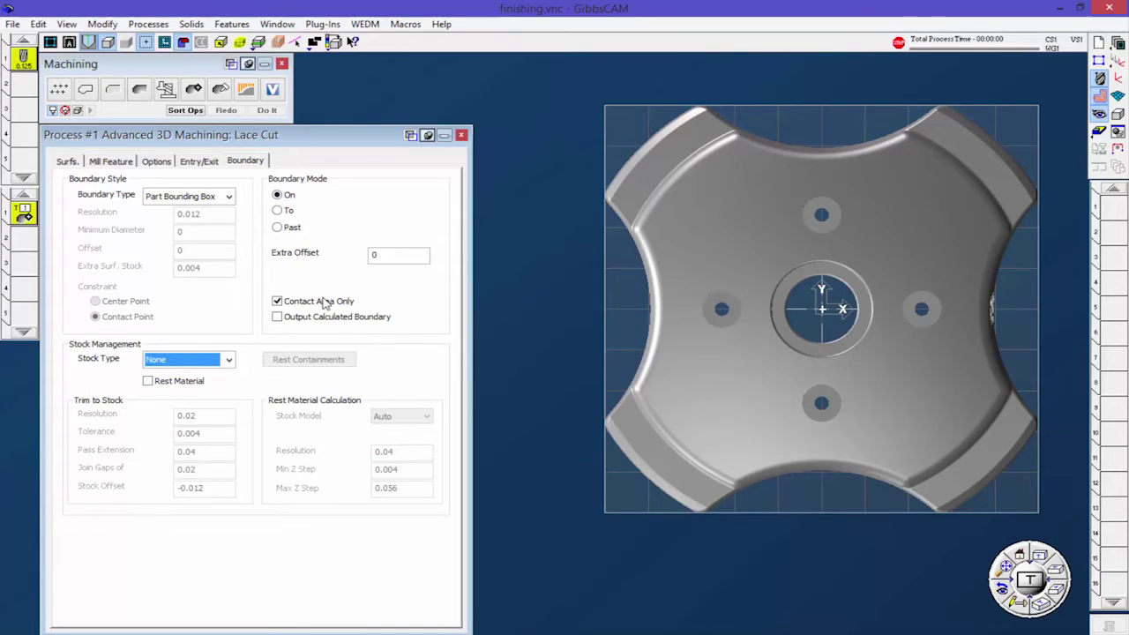
# Select the part and generate its Lace Cut toolpath.
pyautogui.click(690, 212)
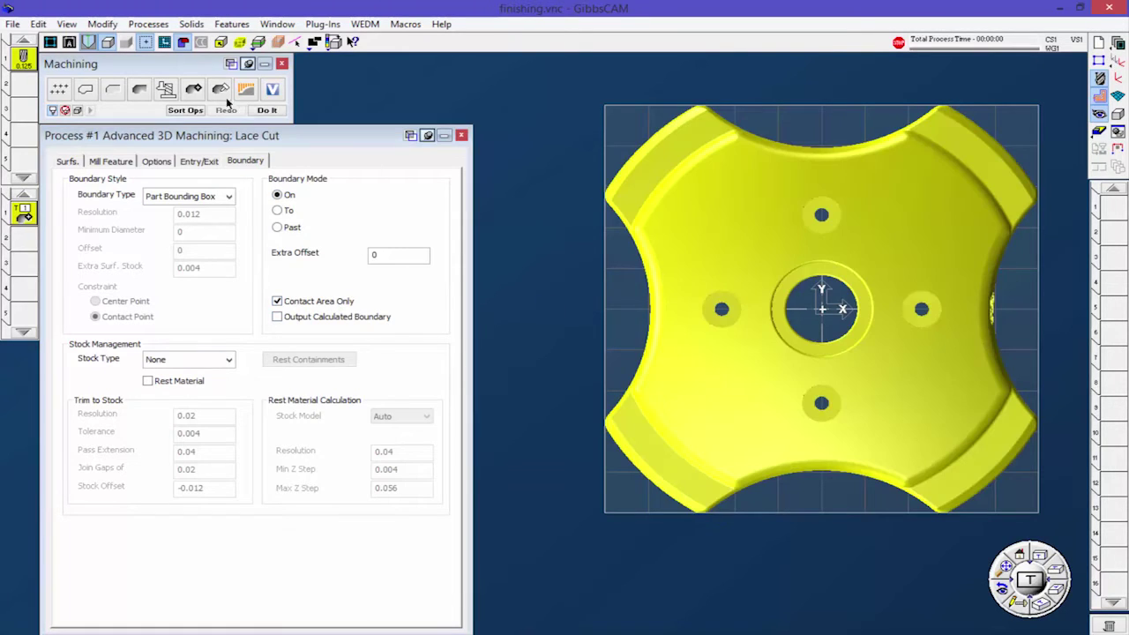
pyautogui.click(272, 111)
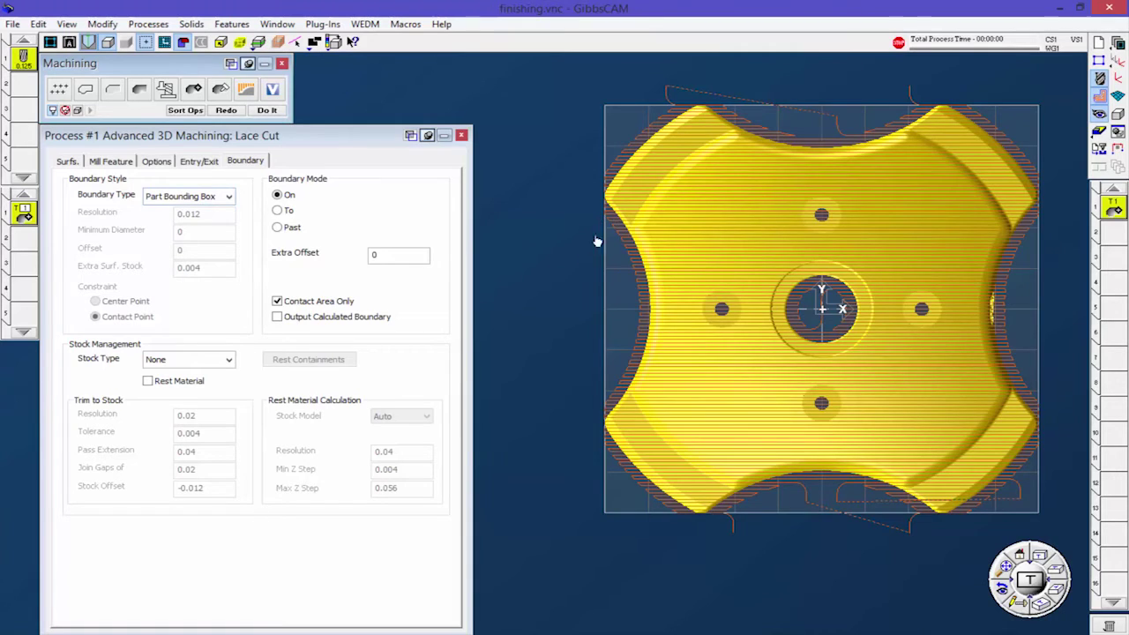
pyautogui.scroll(6, 597, 242)
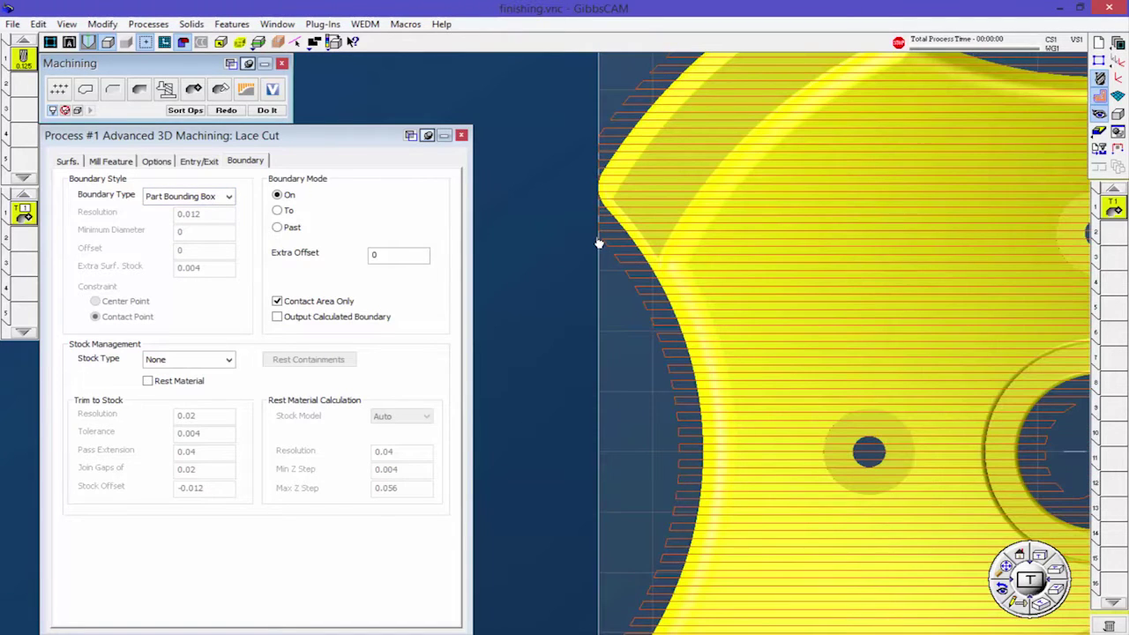
pyautogui.scroll(-5, 703, 405)
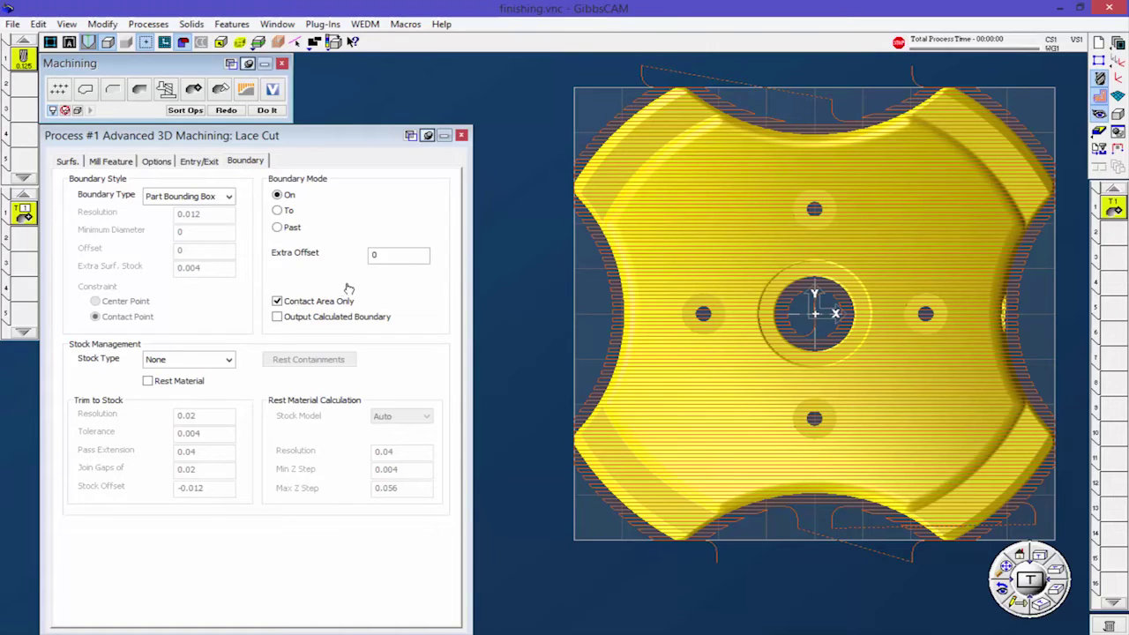
# Disable Contact Area Only for the Lace Cut boundary and regenerate the toolpath.
pyautogui.click(277, 300)
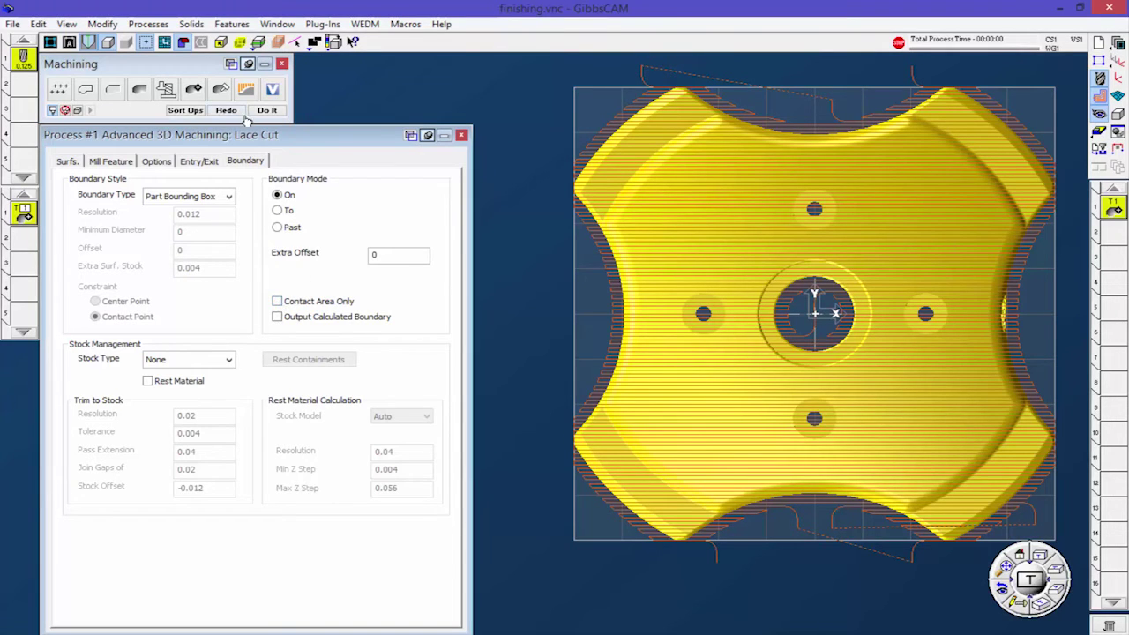
pyautogui.click(227, 111)
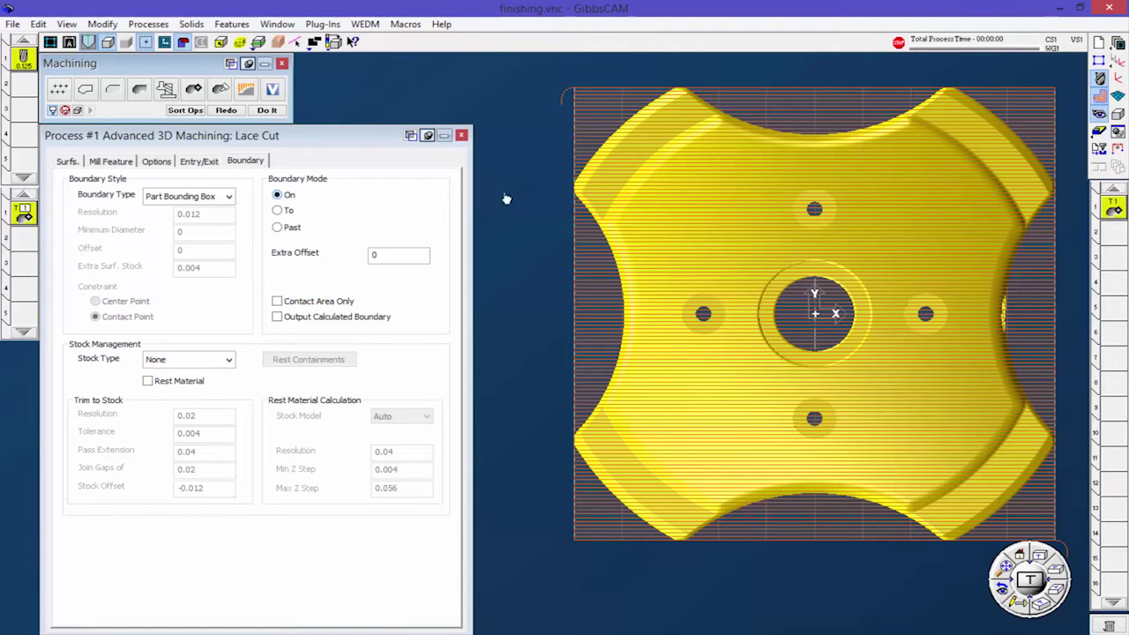
pyautogui.scroll(2, 582, 142)
pyautogui.scroll(-4, 582, 146)
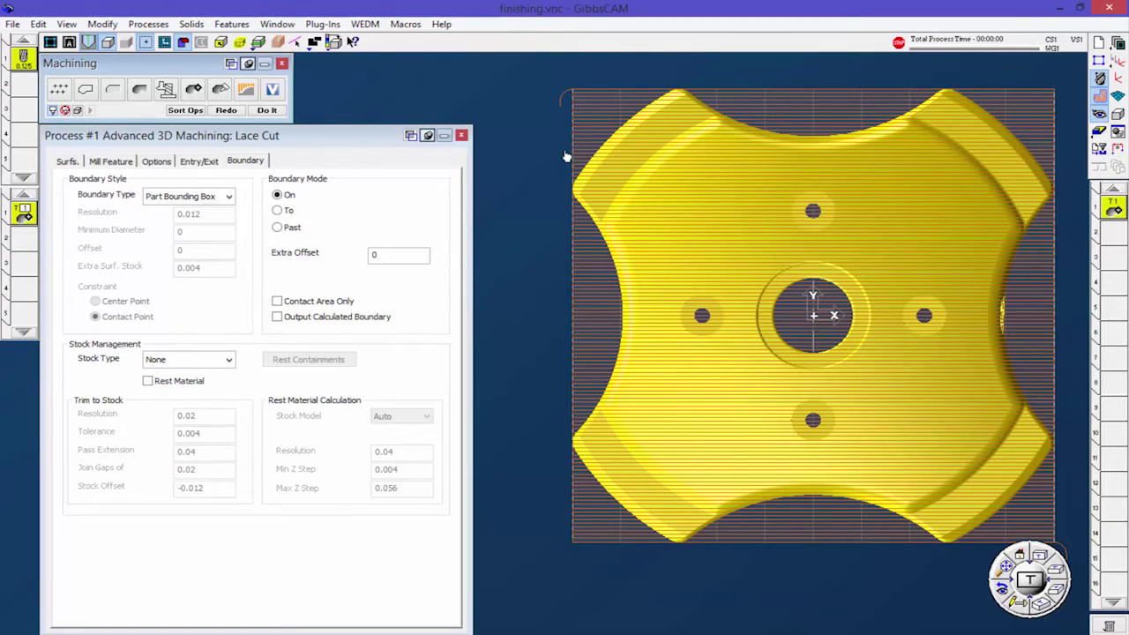
pyautogui.scroll(1, 586, 176)
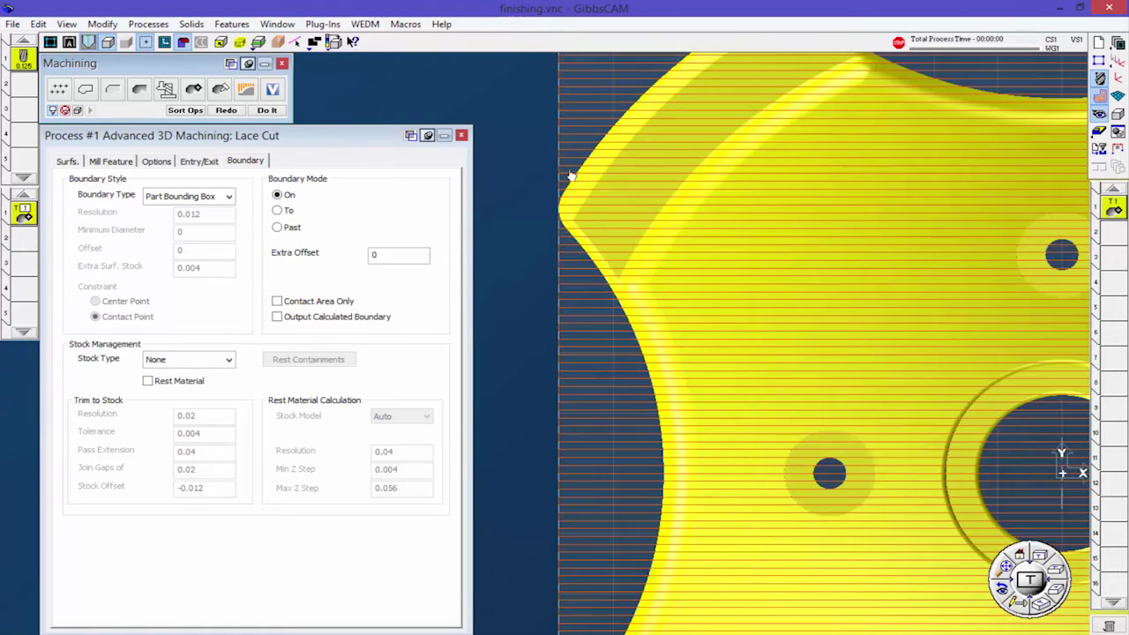
pyautogui.scroll(1, 570, 176)
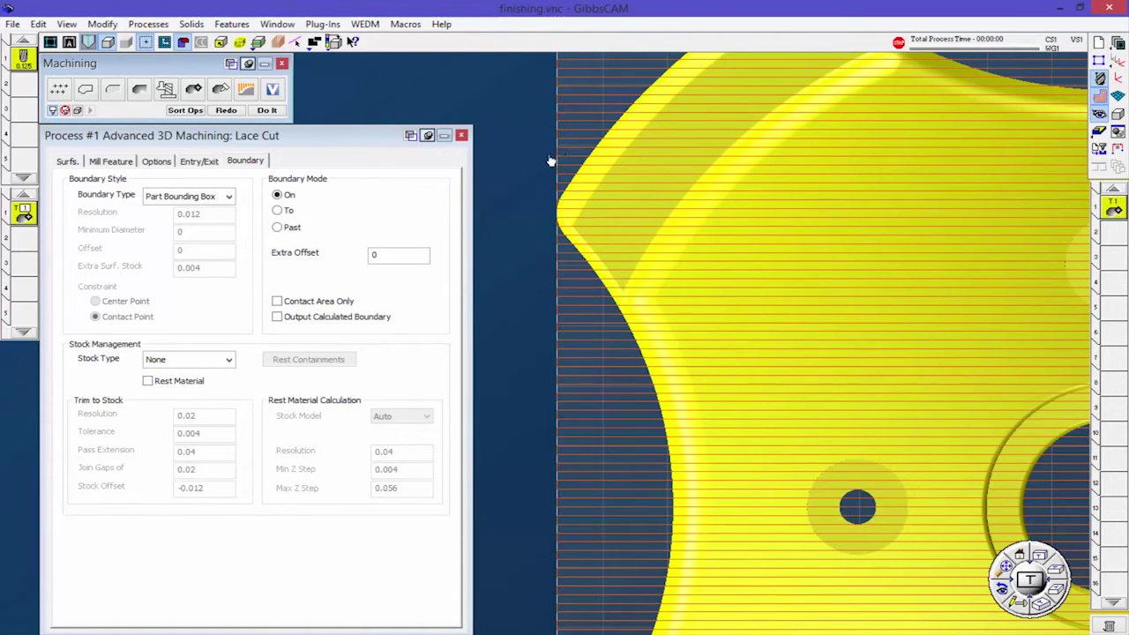
# Set the Lace Cut connect move control to Smooth and regenerate the toolpath.
pyautogui.click(197, 161)
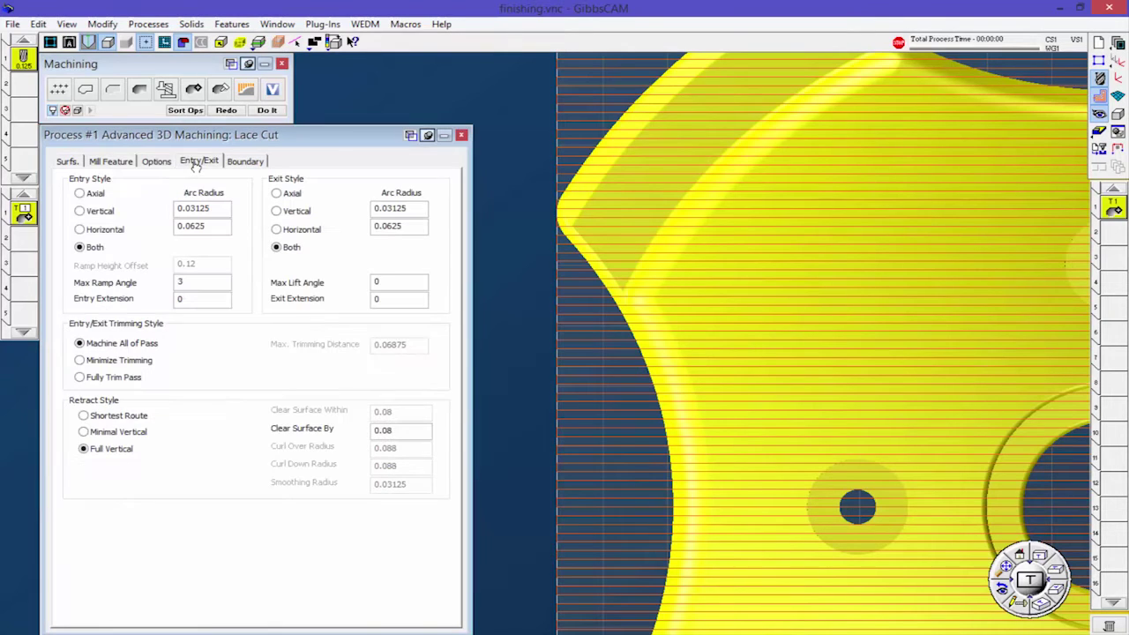
pyautogui.click(159, 163)
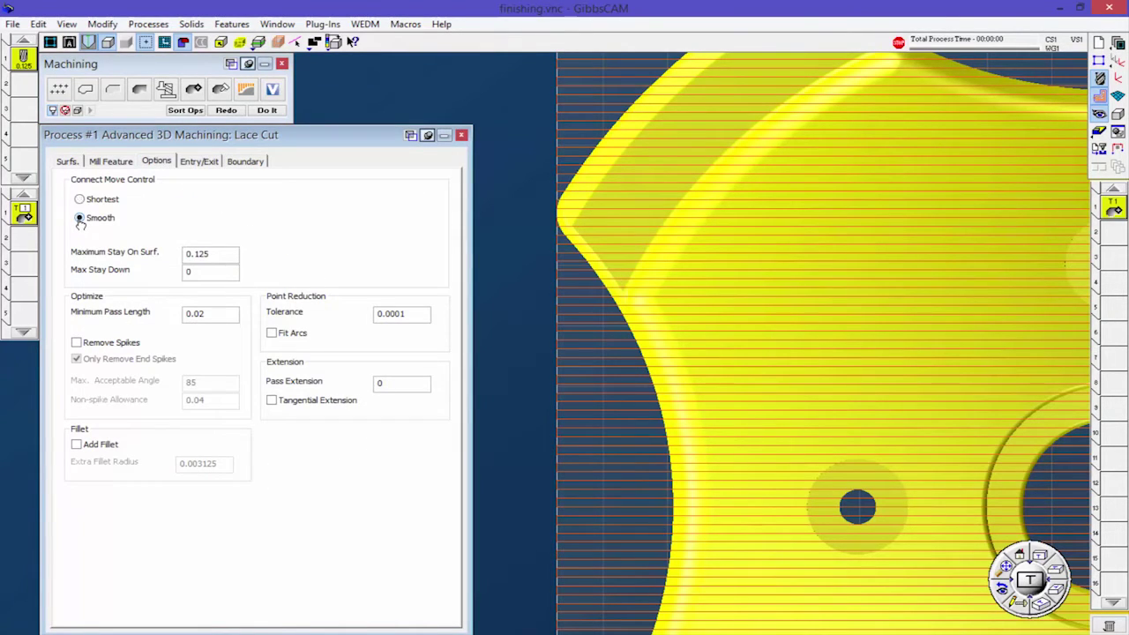
pyautogui.click(227, 111)
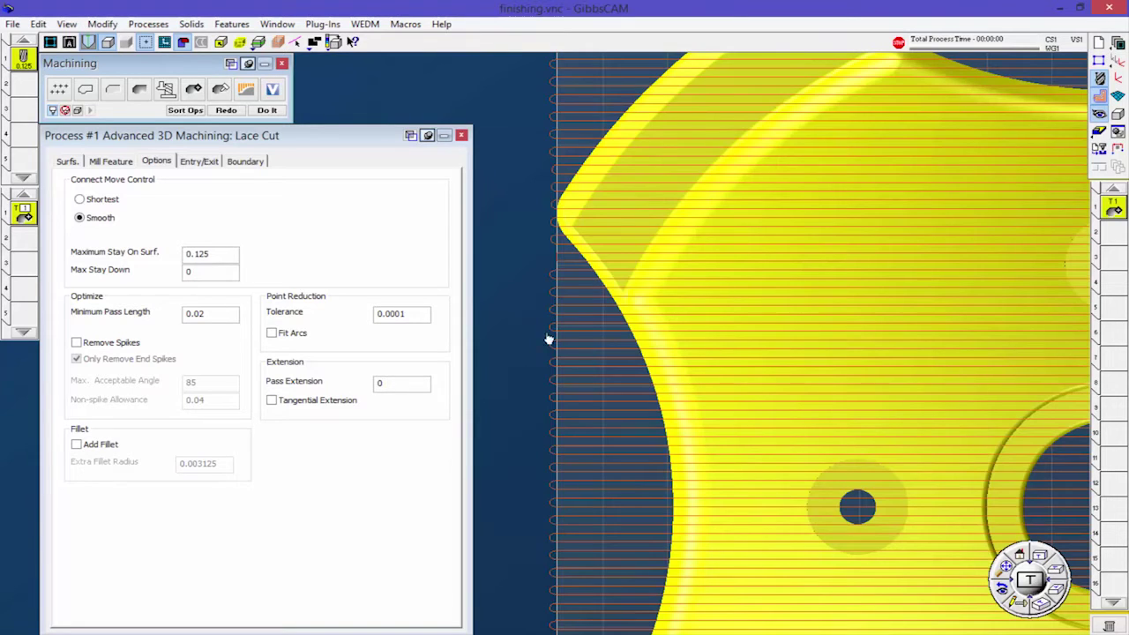
pyautogui.scroll(-5, 582, 332)
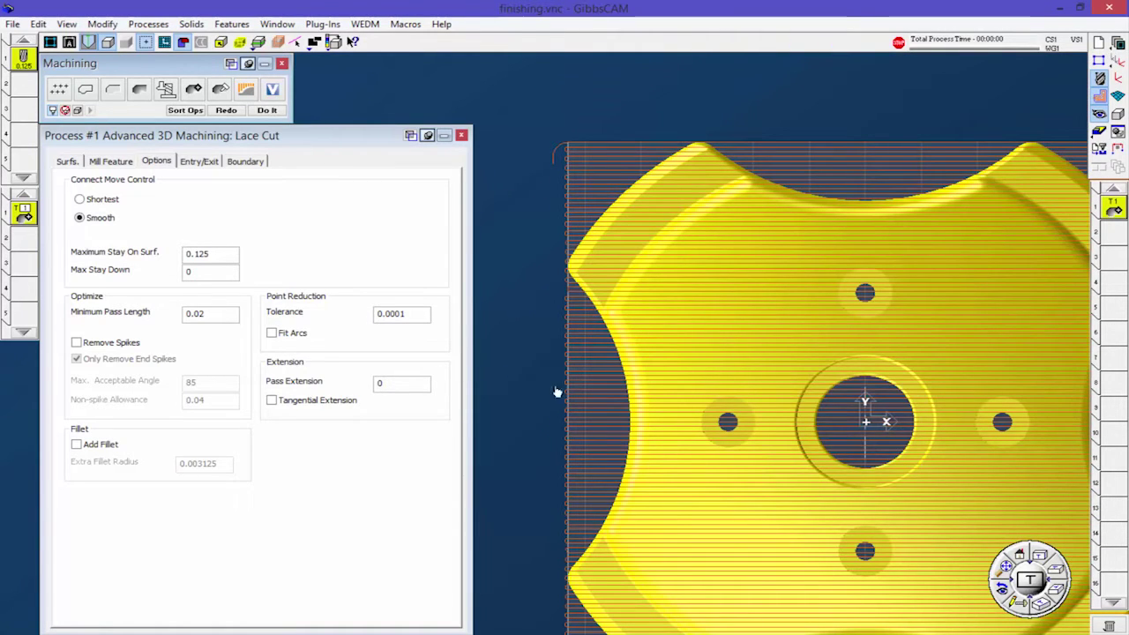
pyautogui.scroll(-1, 557, 391)
pyautogui.scroll(-2, 617, 353)
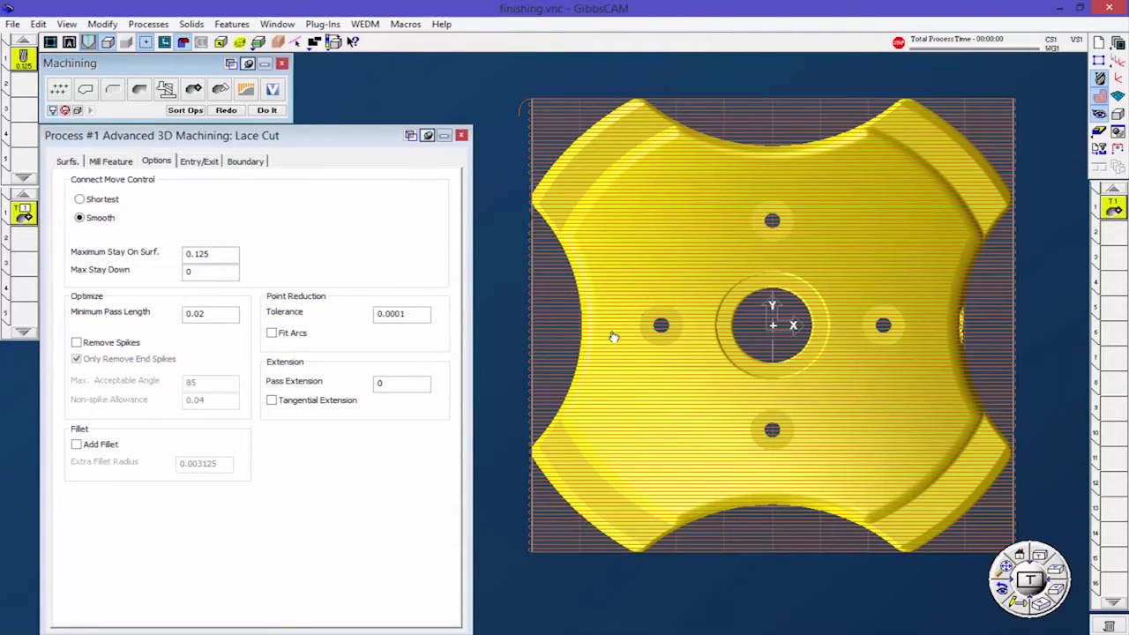
# Briefly display the bagged Extrude(338) body in the workspace, return it to the Body Bag, and set its body type to Stock.
pyautogui.click(242, 162)
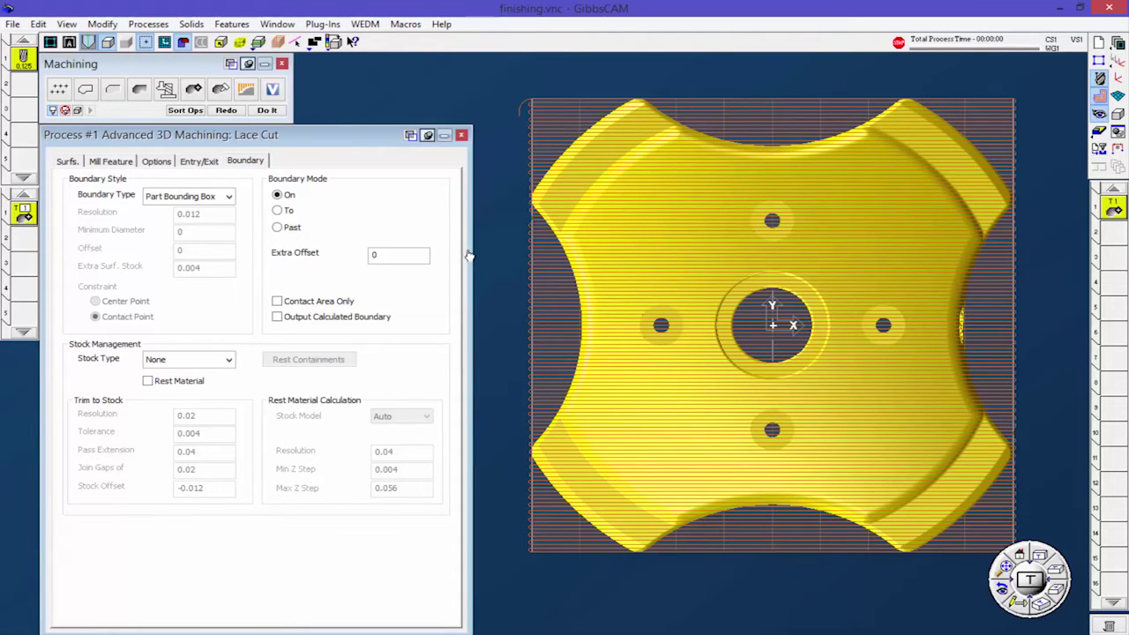
pyautogui.click(1117, 132)
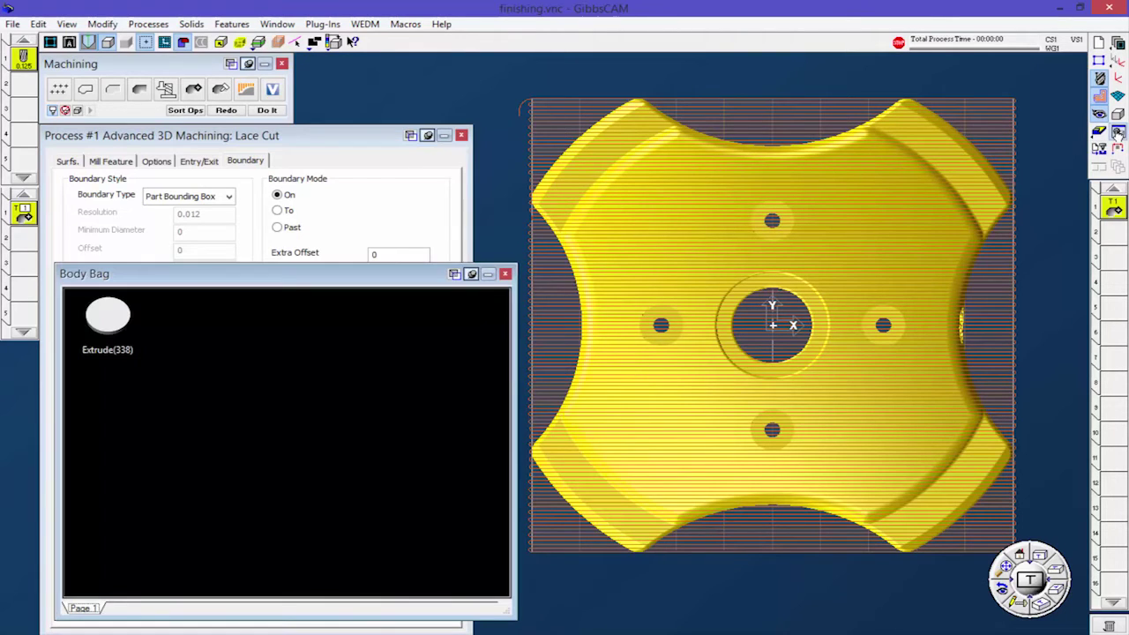
pyautogui.click(104, 319)
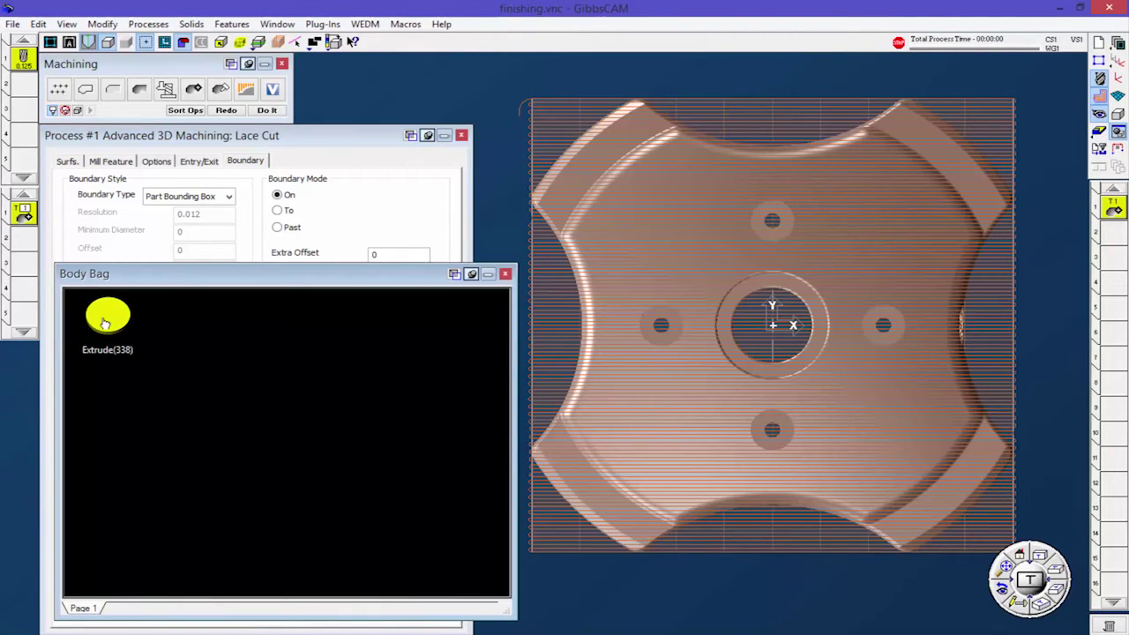
pyautogui.doubleClick(105, 320)
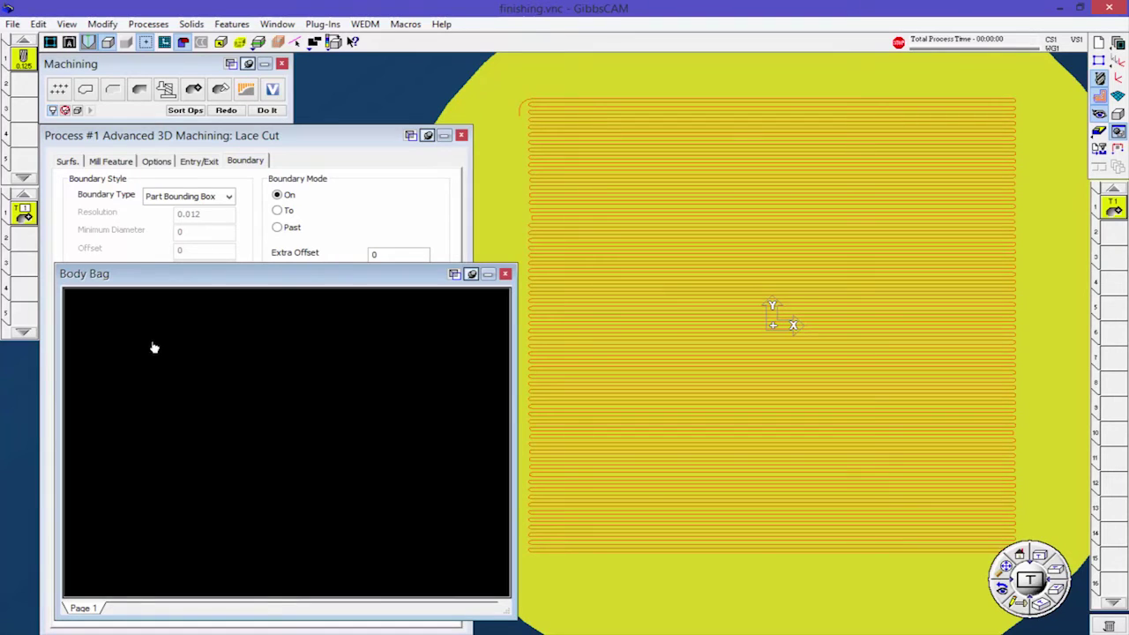
pyautogui.moveTo(568, 88); pyautogui.dragTo(159, 328)
pyautogui.rightClick(112, 323)
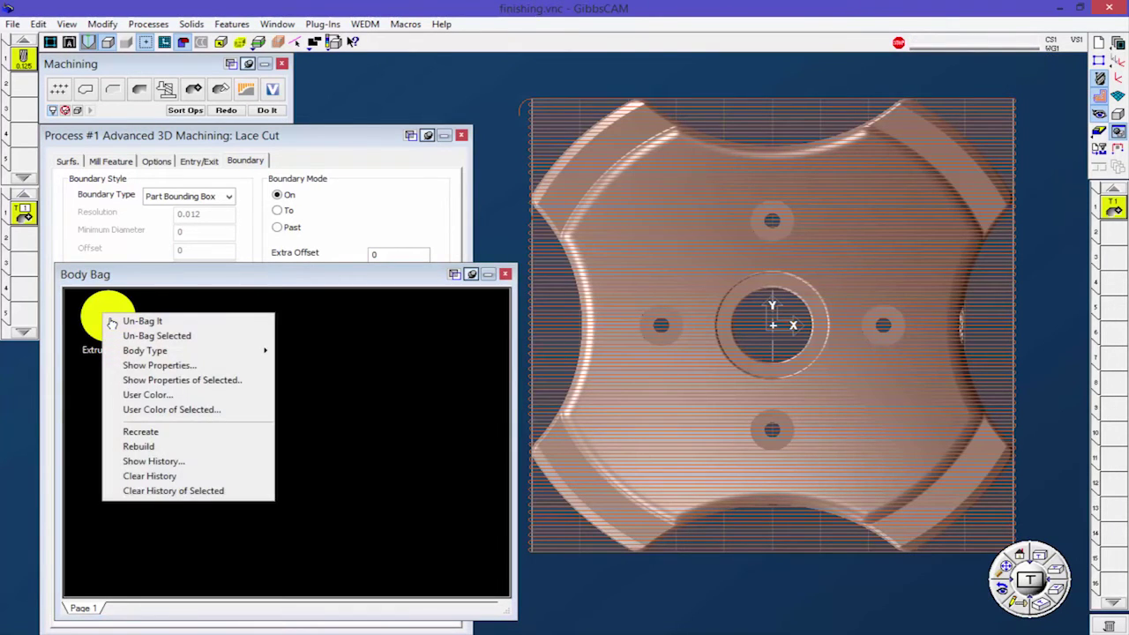
pyautogui.moveTo(222, 352)
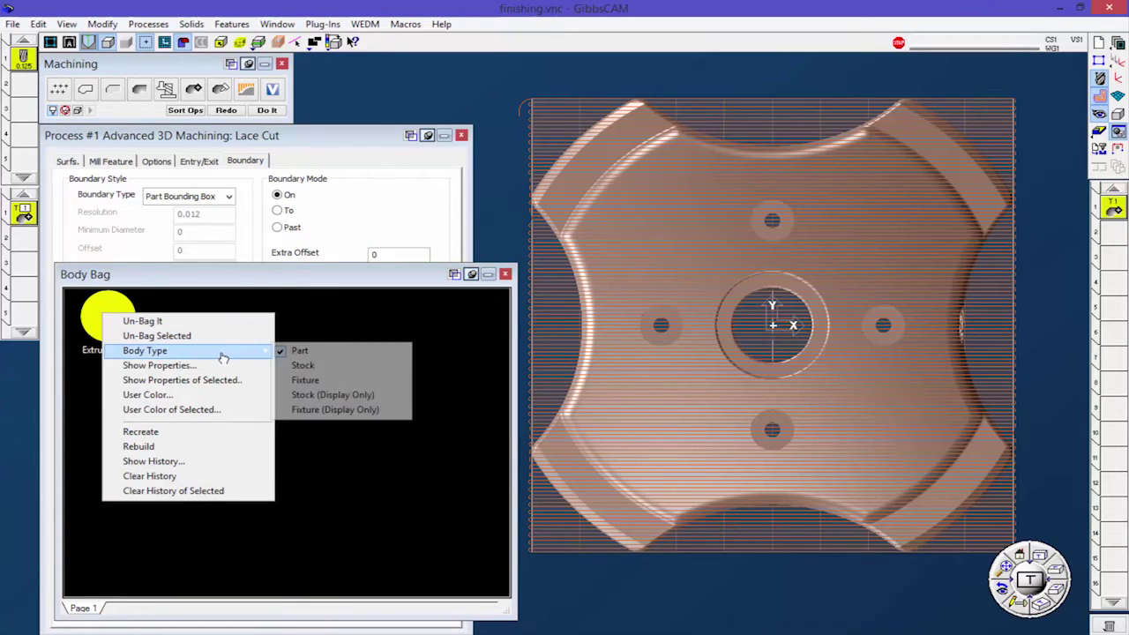
pyautogui.click(328, 367)
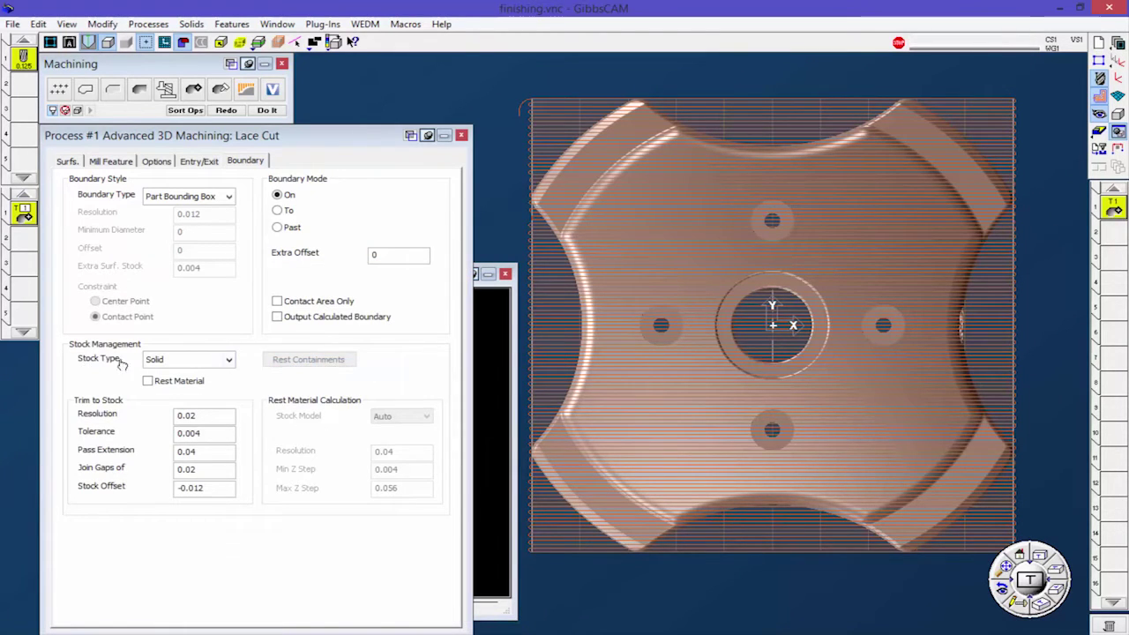
# Keep the stock type as Solid, select the part, set the boundary type to Stock Bounding Box, and regenerate the Lace Cut toolpath.
pyautogui.click(229, 359)
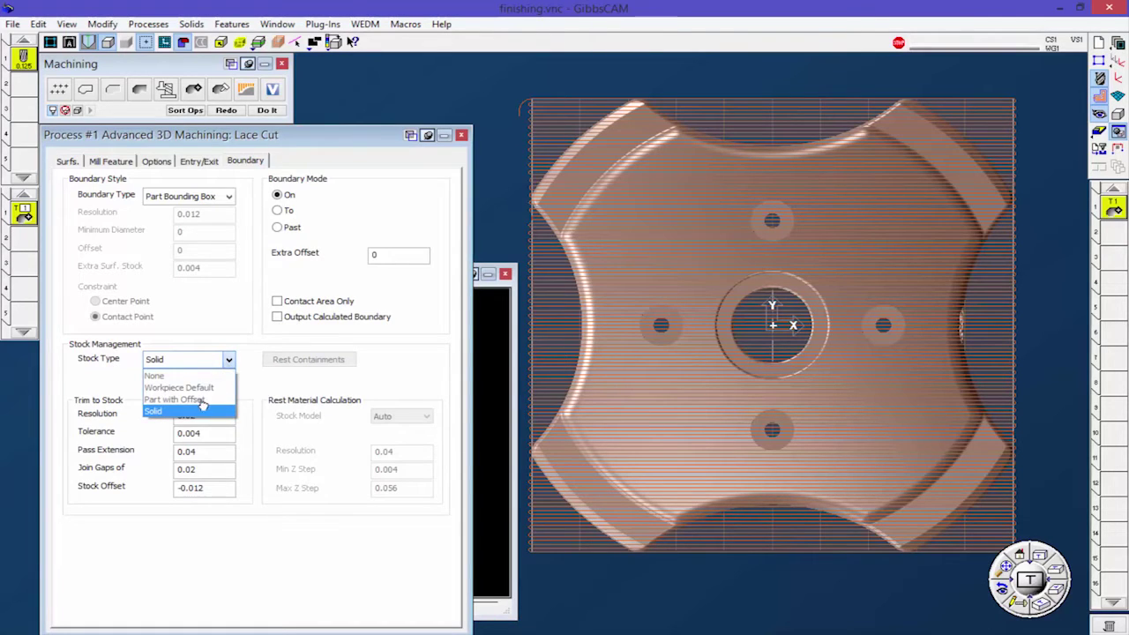
pyautogui.click(95, 381)
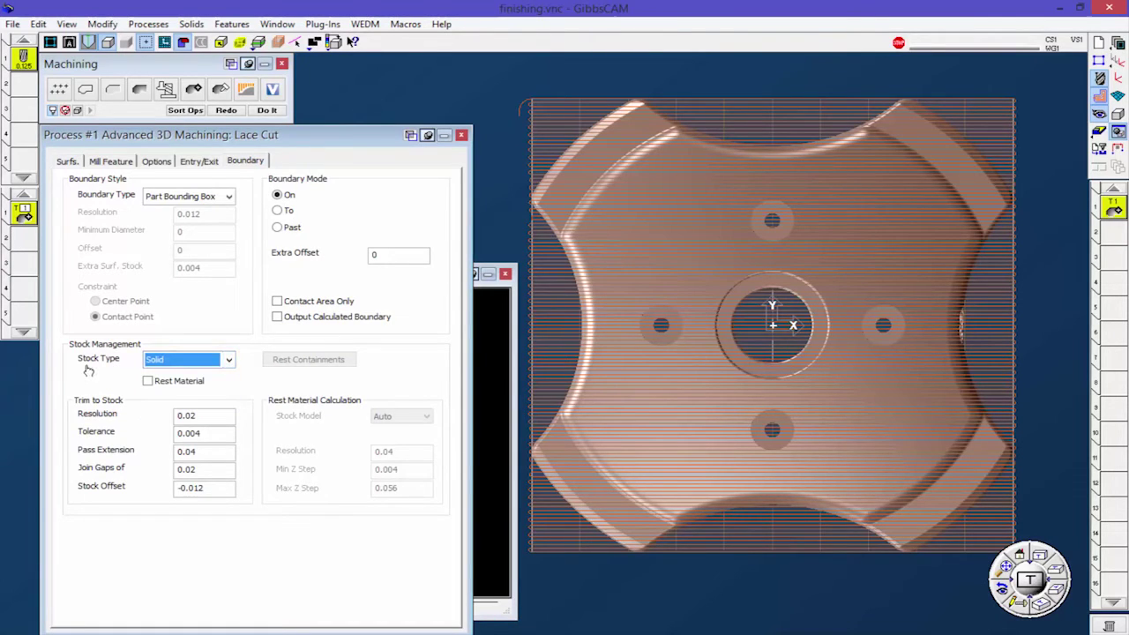
pyautogui.click(655, 236)
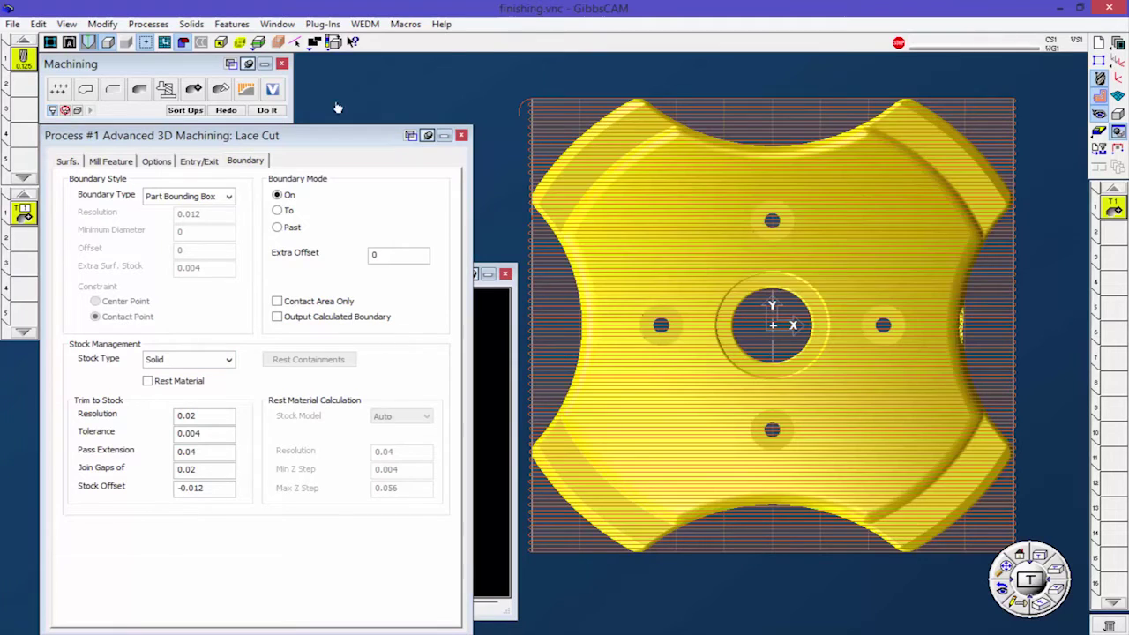
pyautogui.click(229, 197)
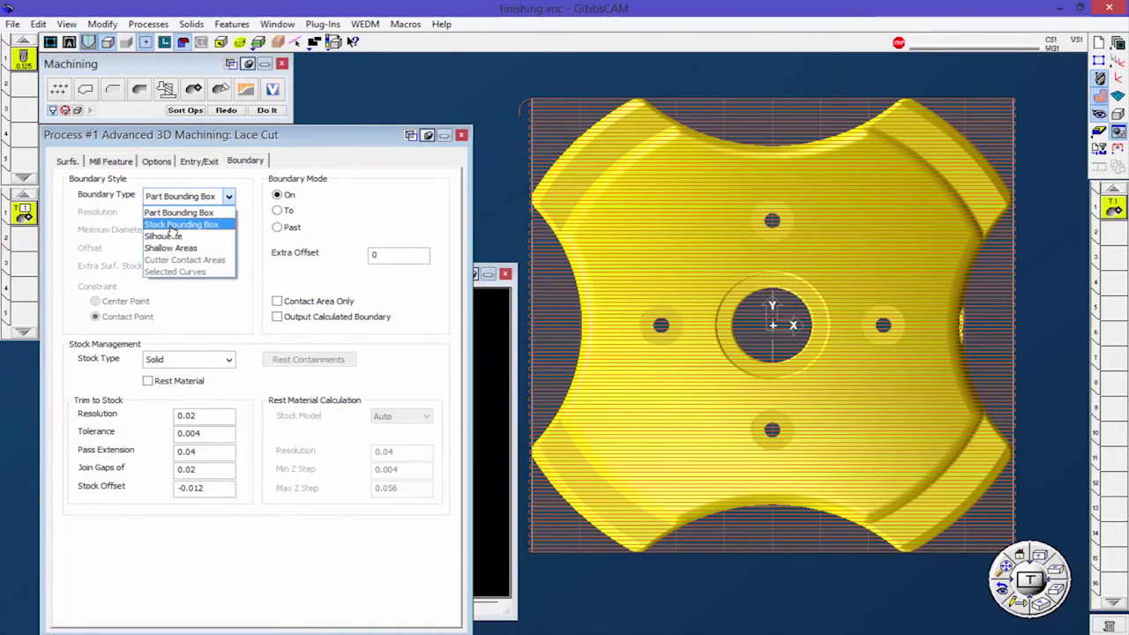
pyautogui.click(177, 224)
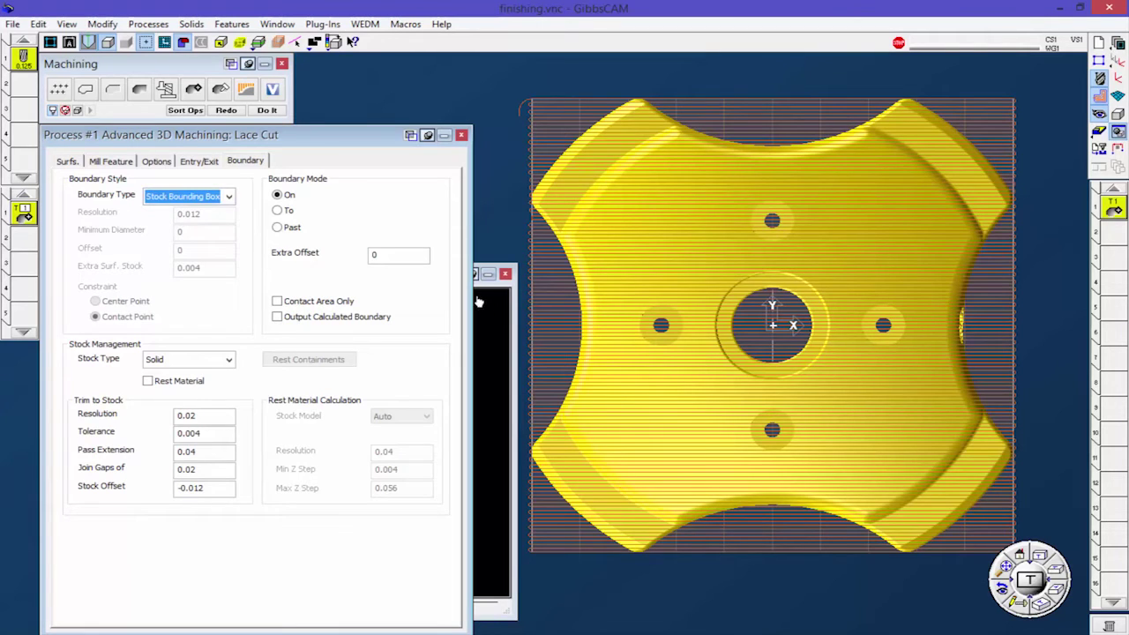
pyautogui.click(236, 112)
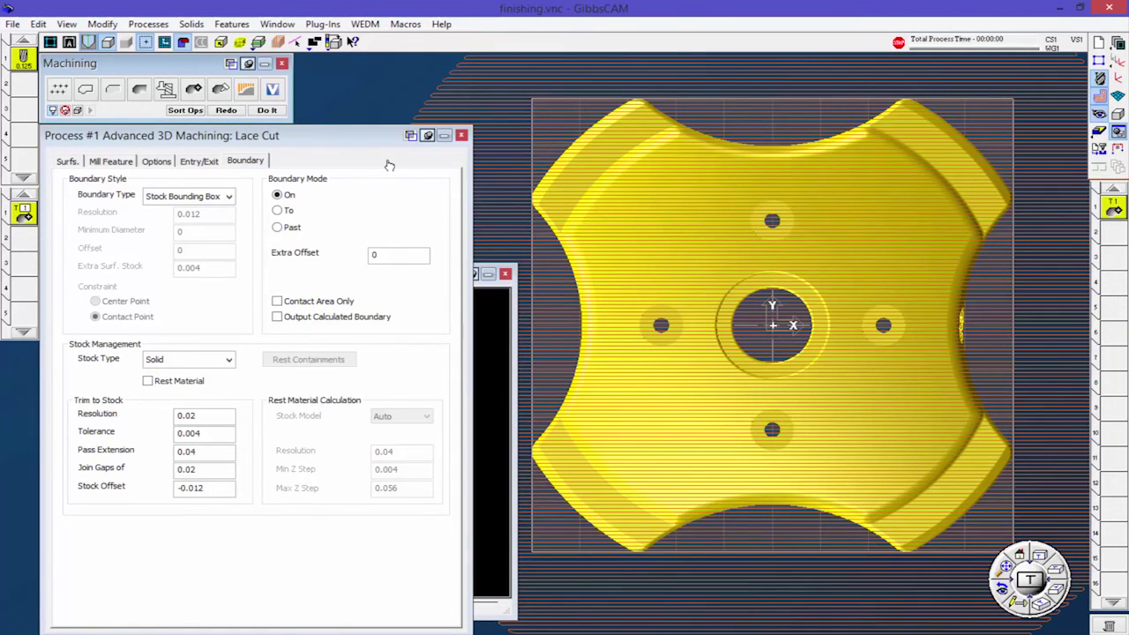
pyautogui.scroll(-5, 731, 469)
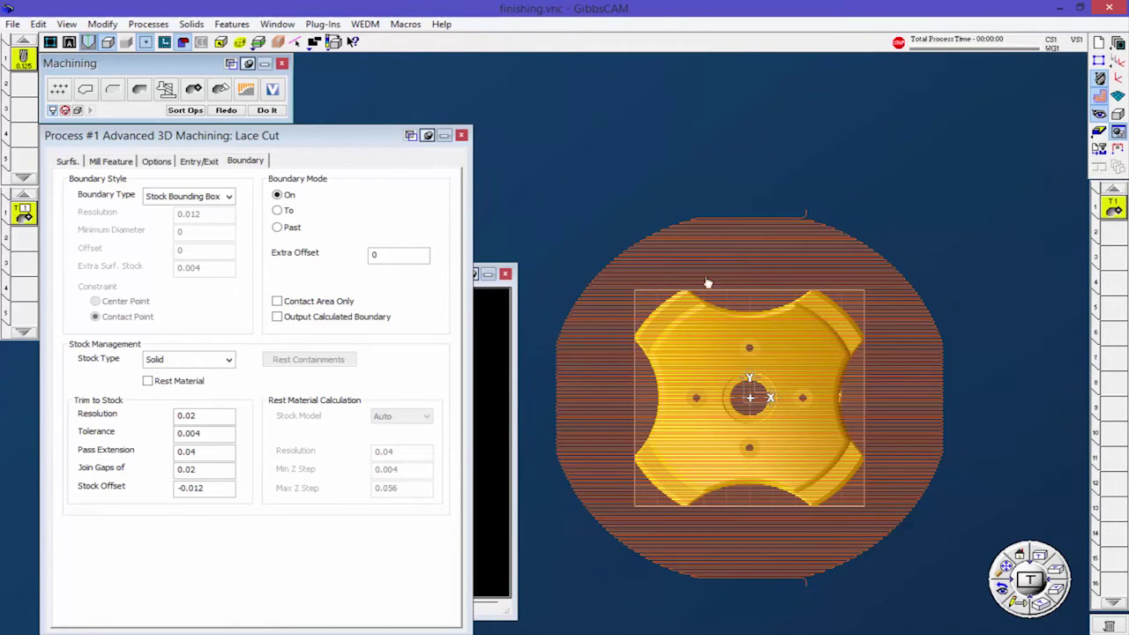
pyautogui.scroll(1, 682, 315)
pyautogui.scroll(3, 682, 315)
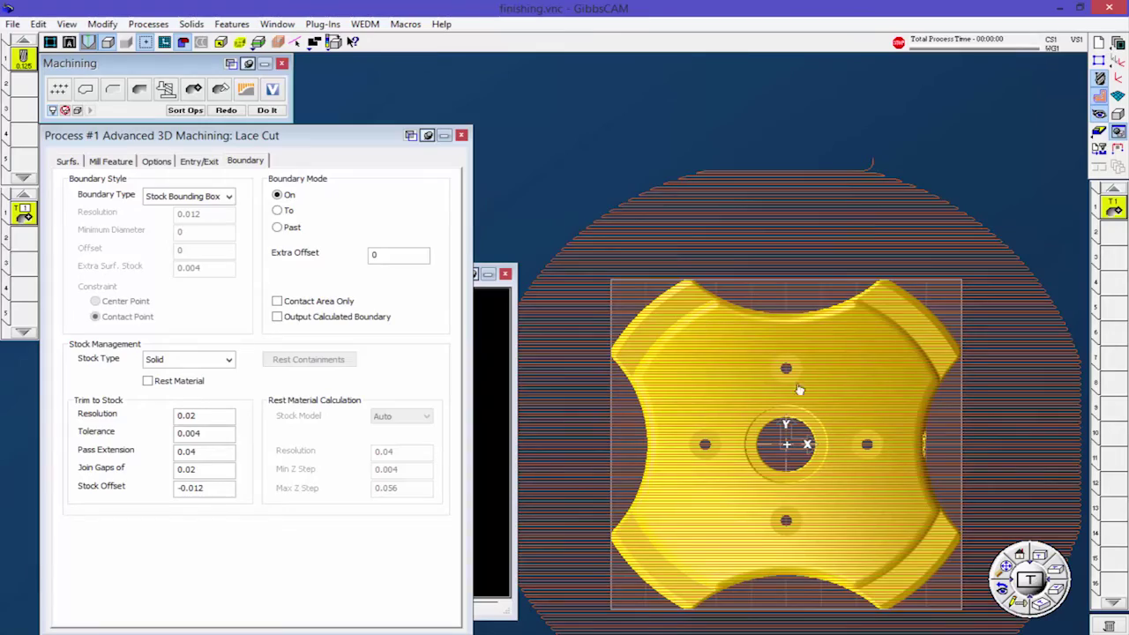
# Enable Contact Area Only for the Stock Bounding Box boundary and regenerate the Lace Cut toolpath.
pyautogui.moveTo(794, 406); pyautogui.dragTo(900, 520, button='middle')
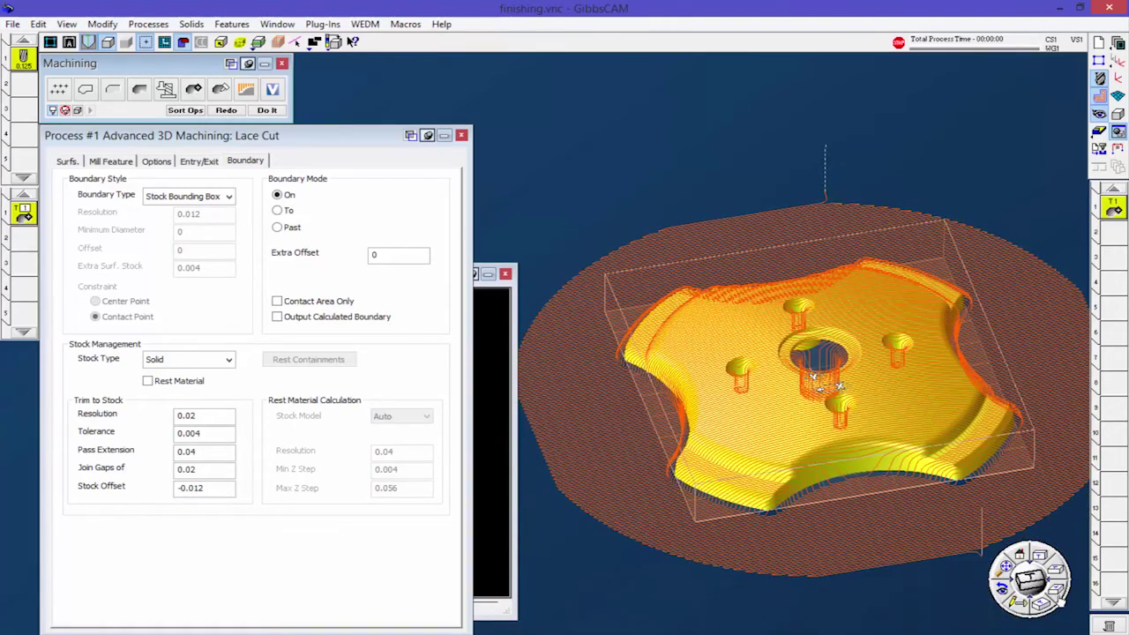
pyautogui.click(1042, 609)
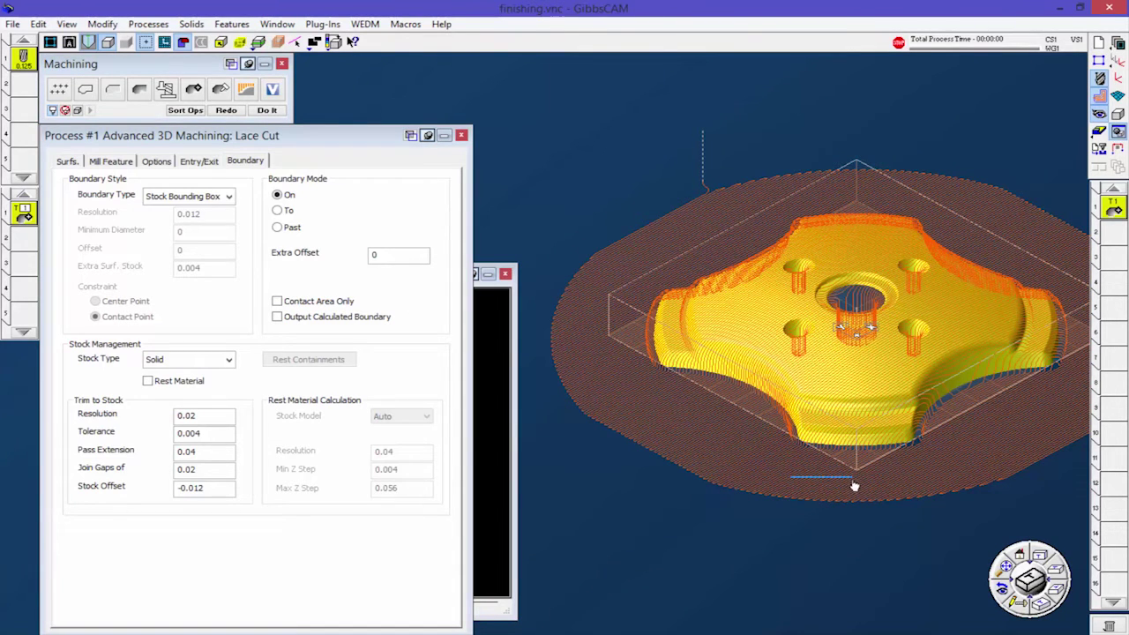
pyautogui.moveTo(868, 477); pyautogui.dragTo(849, 497, button='middle')
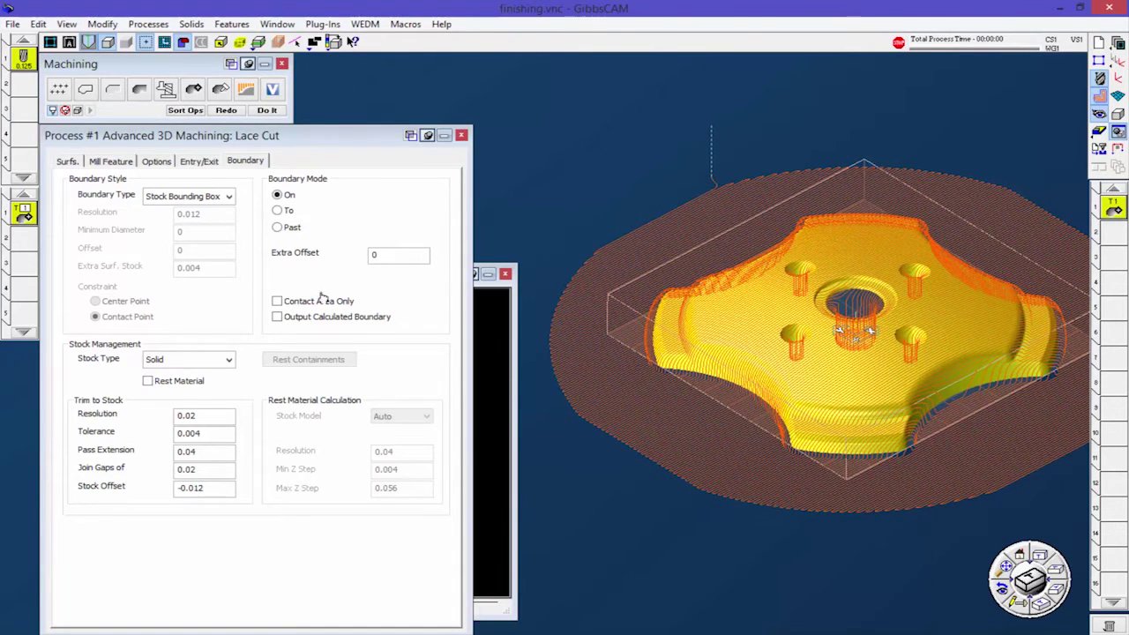
pyautogui.click(277, 302)
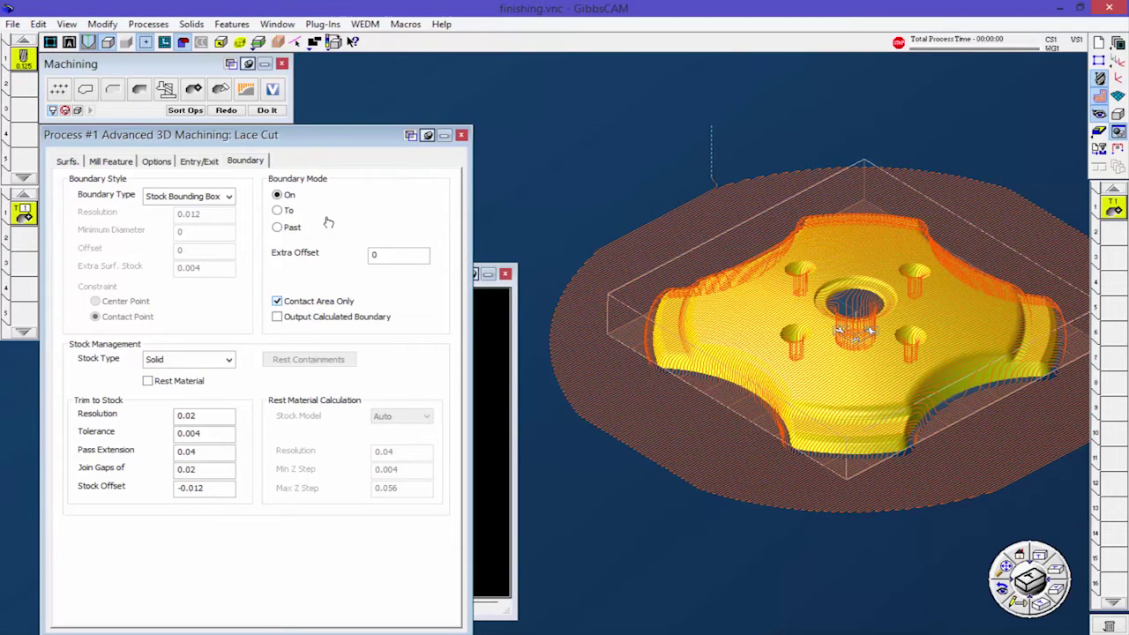
pyautogui.click(226, 110)
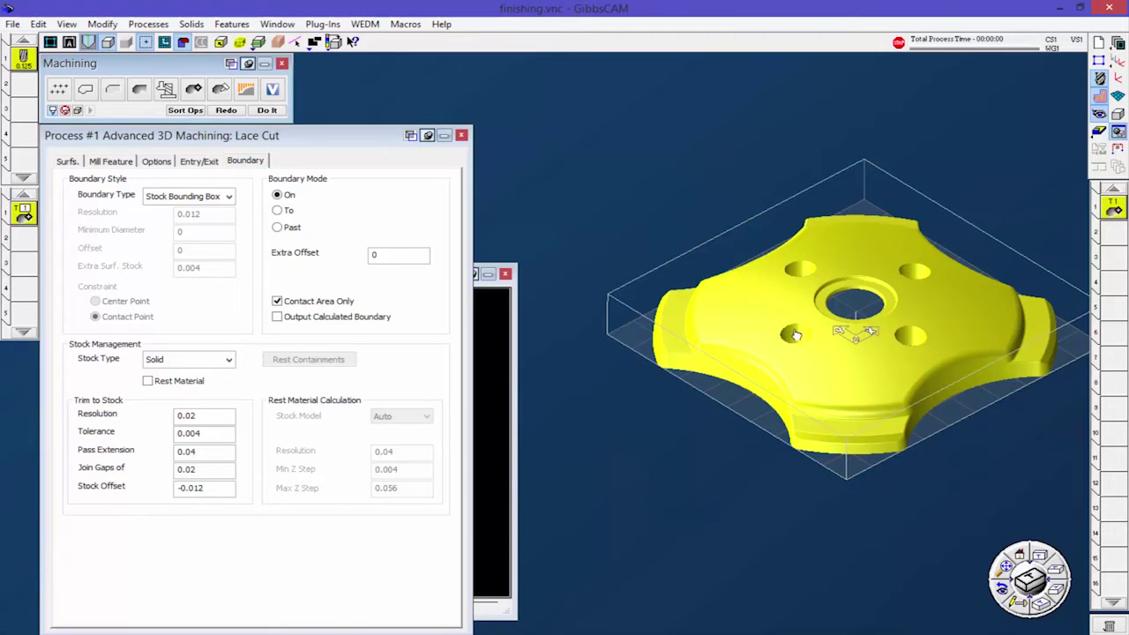
# Show the geometry and select the part and the large circle around it, so the Lace Cut boundary type is Selected Curves.
pyautogui.click(1041, 559)
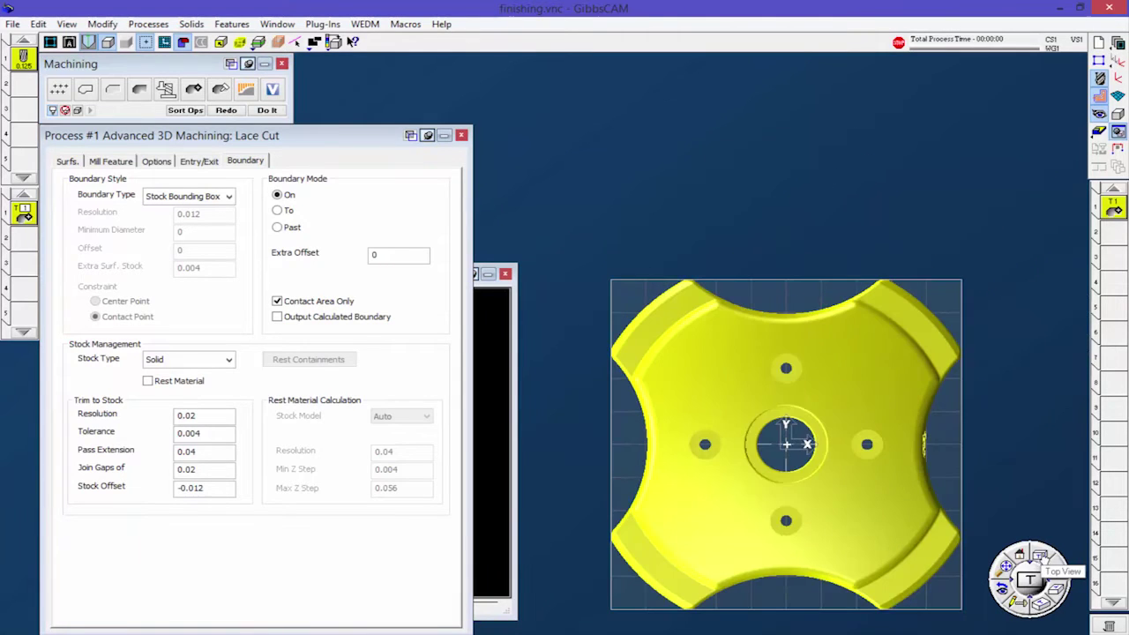
pyautogui.moveTo(756, 559); pyautogui.dragTo(783, 400, button='middle')
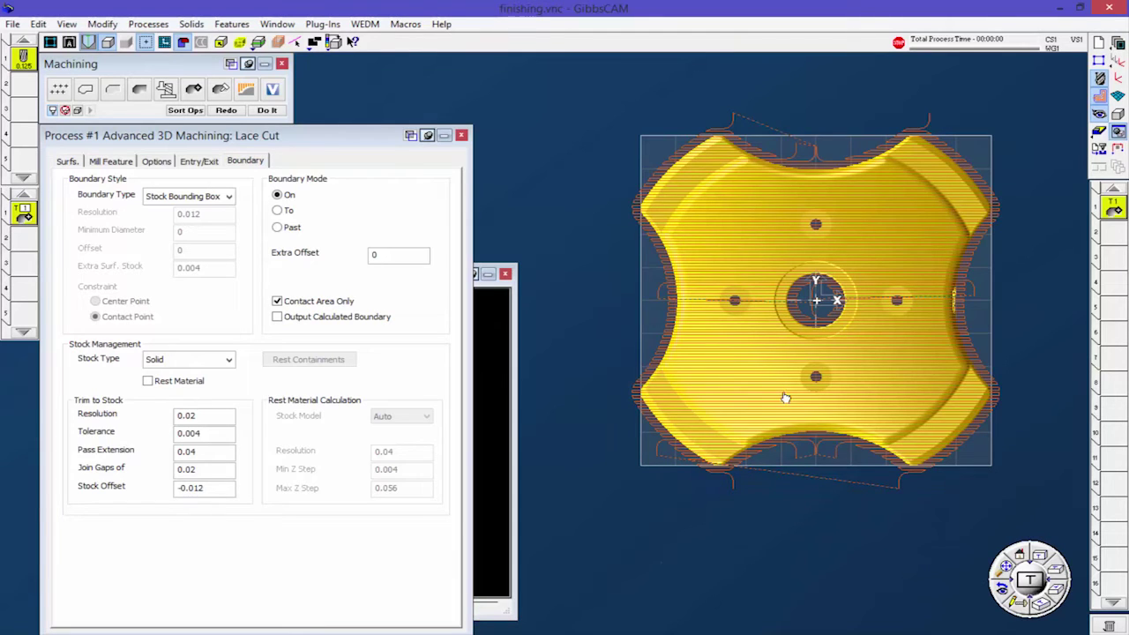
pyautogui.scroll(1, 728, 149)
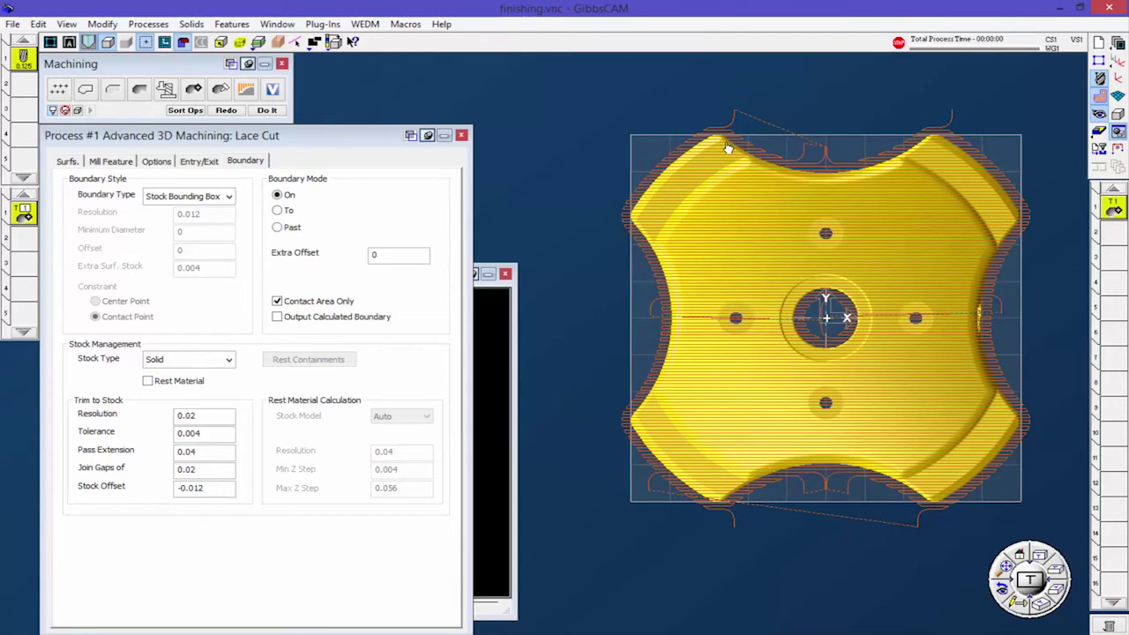
pyautogui.scroll(6, 728, 148)
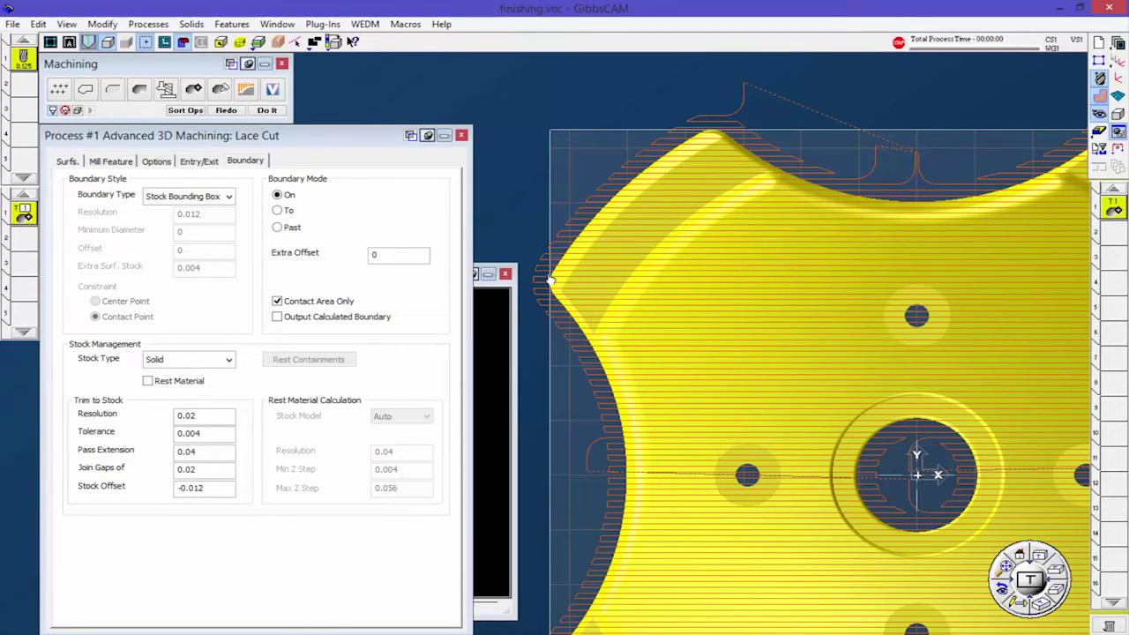
pyautogui.click(228, 198)
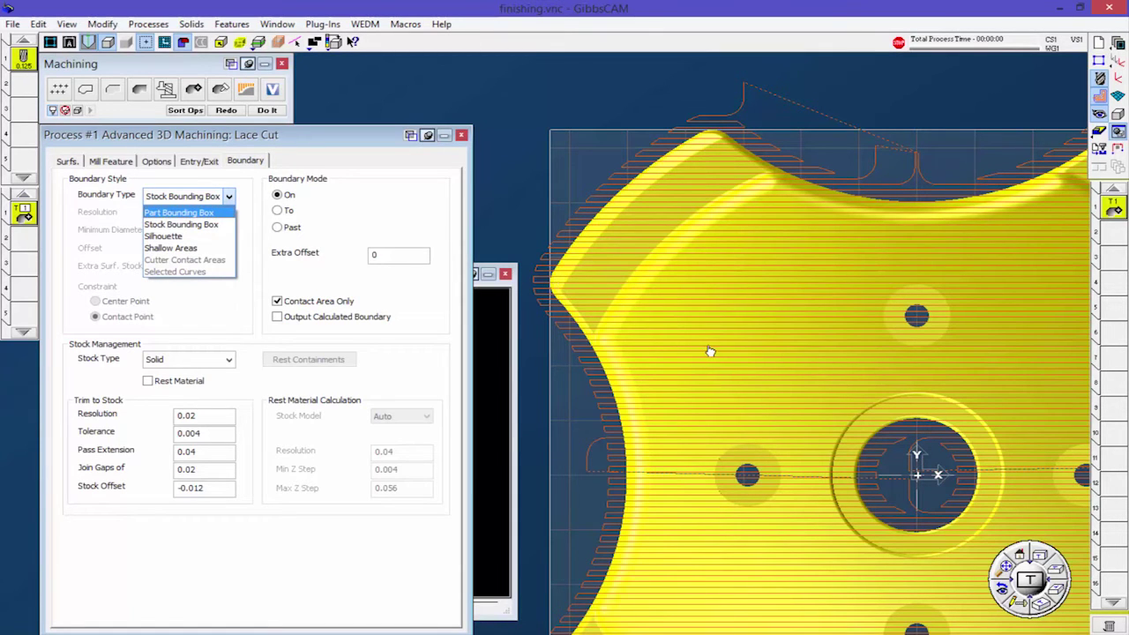
pyautogui.click(592, 189)
pyautogui.scroll(-3, 756, 391)
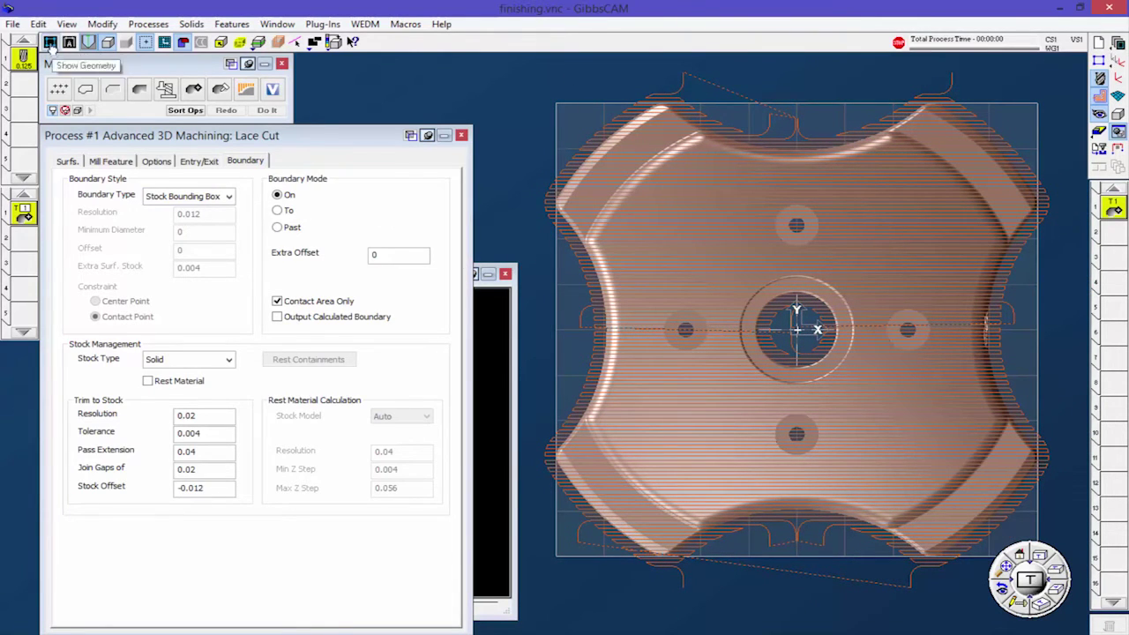
pyautogui.scroll(-3, 607, 366)
pyautogui.scroll(2, 796, 301)
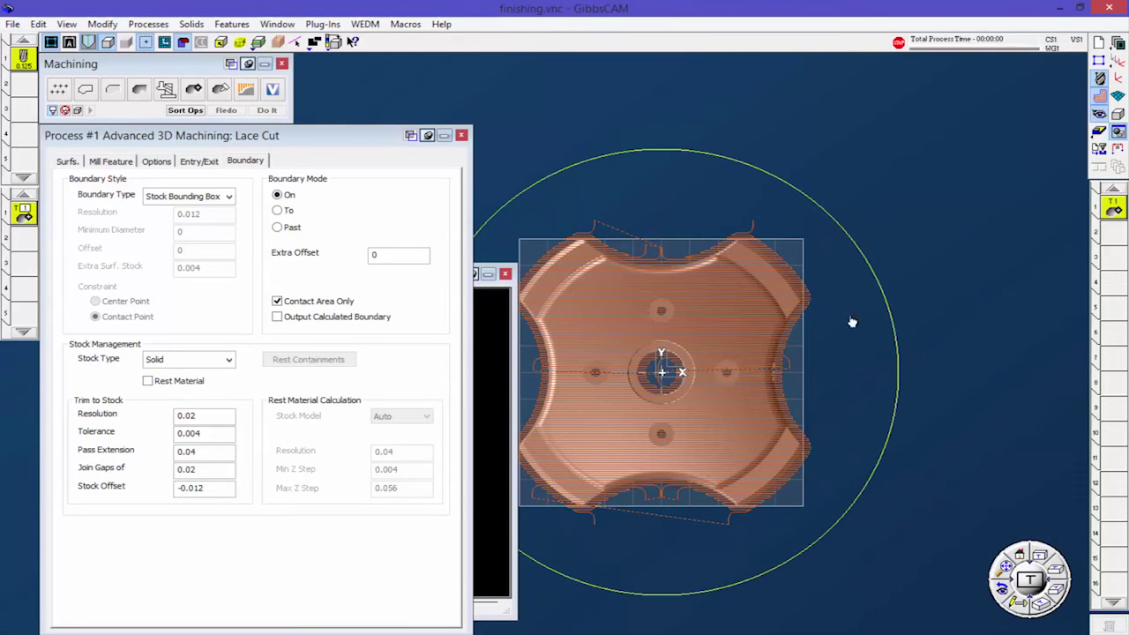
pyautogui.click(758, 313)
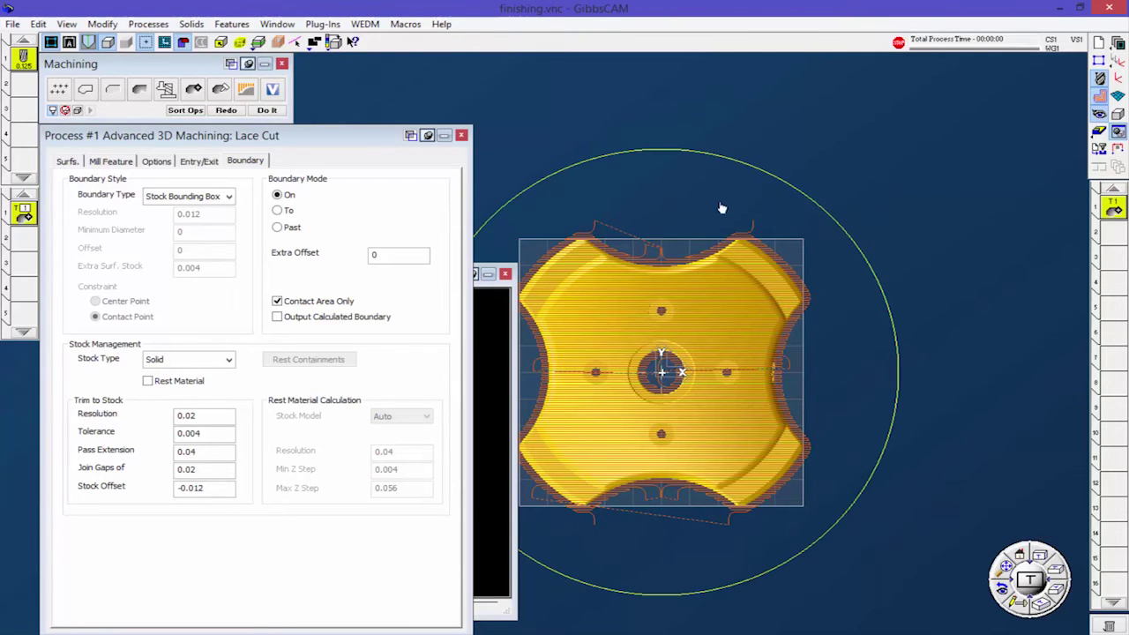
pyautogui.click(707, 157)
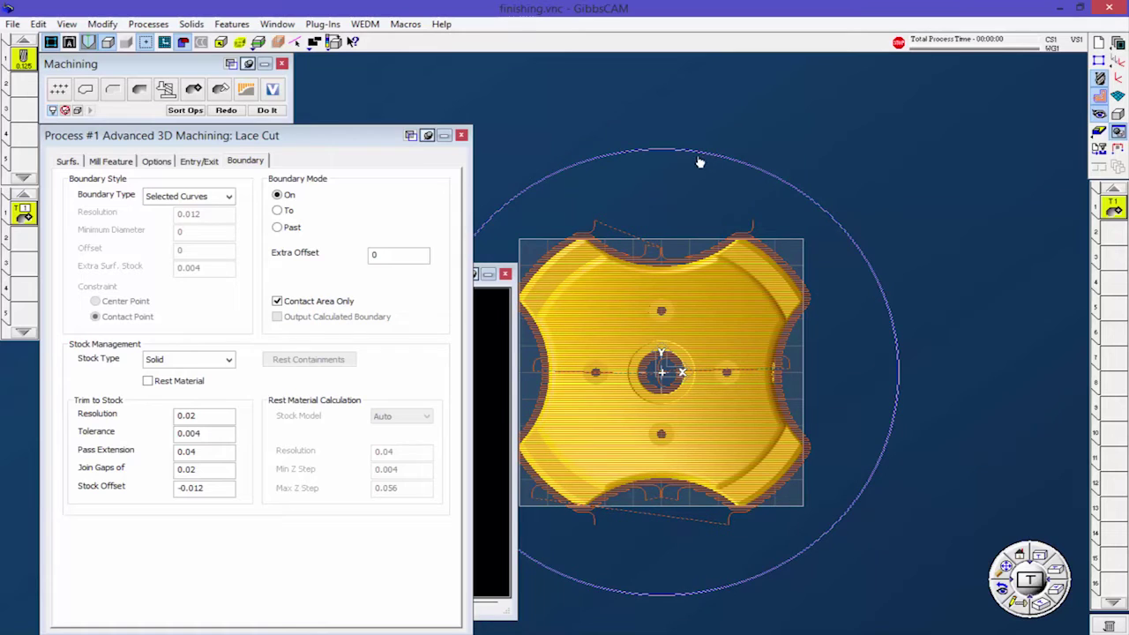
# Change the body type of the bagged Extrude(338) body and set the Lace Cut stock type to None.
pyautogui.click(1118, 131)
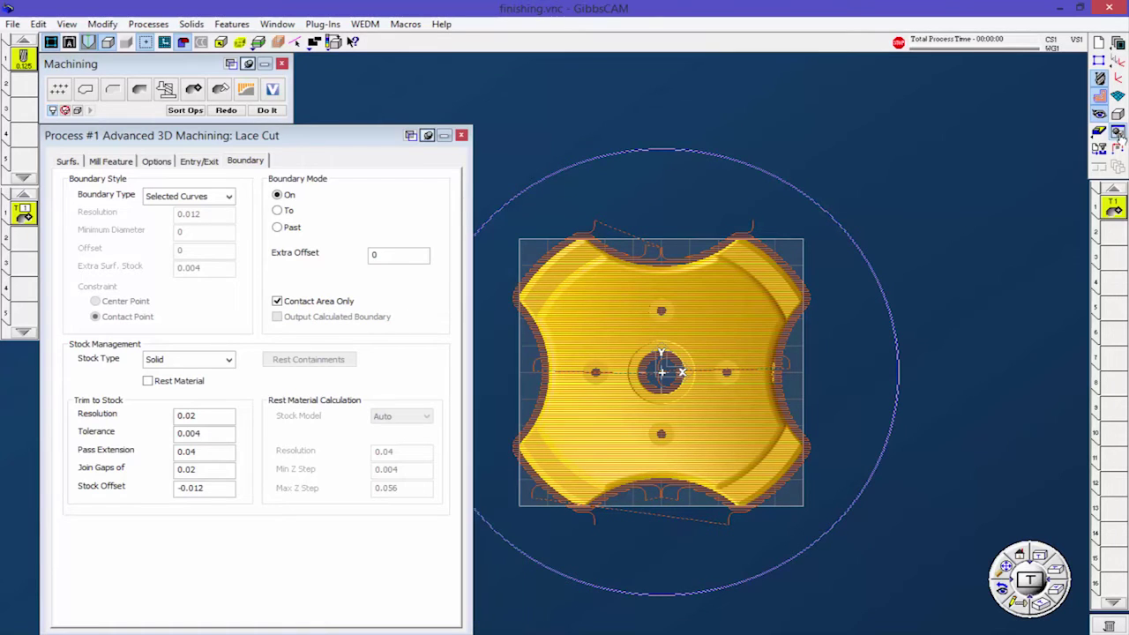
pyautogui.click(1118, 132)
pyautogui.rightClick(110, 326)
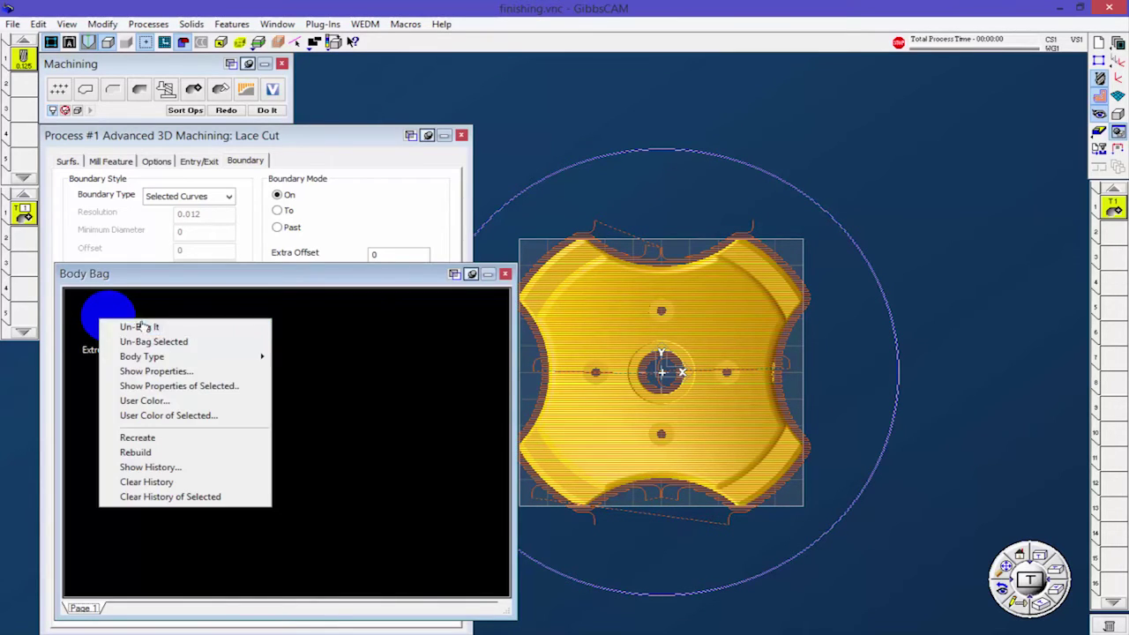
pyautogui.click(202, 357)
pyautogui.click(309, 357)
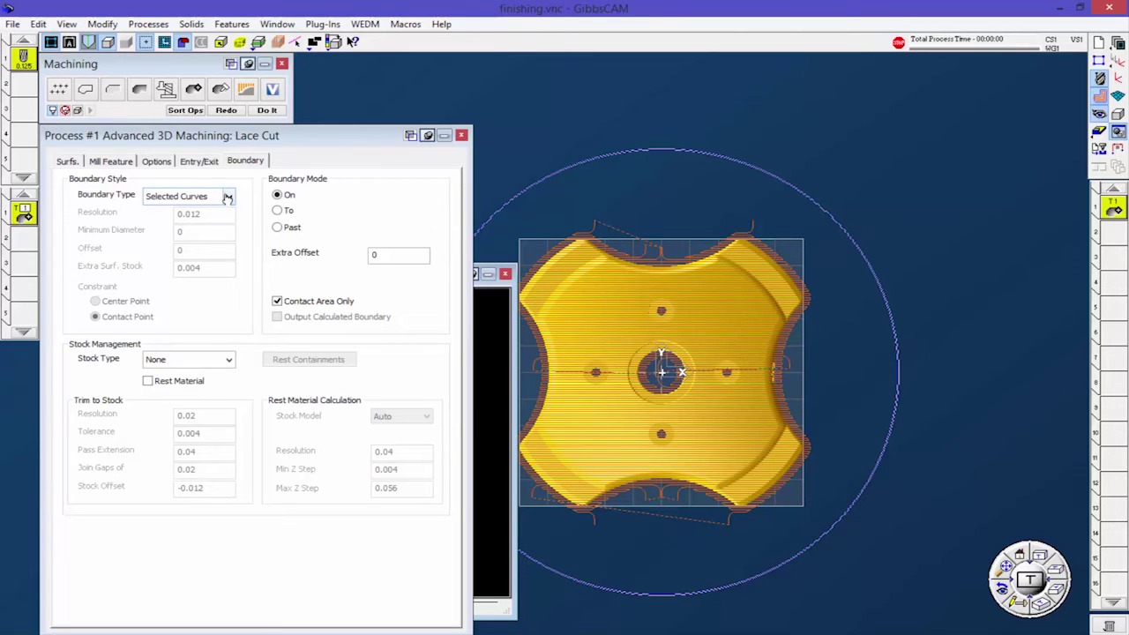
# Regenerate the Lace Cut toolpath with the Selected Curves boundary, disable Contact Area Only, and regenerate it again.
pyautogui.click(228, 111)
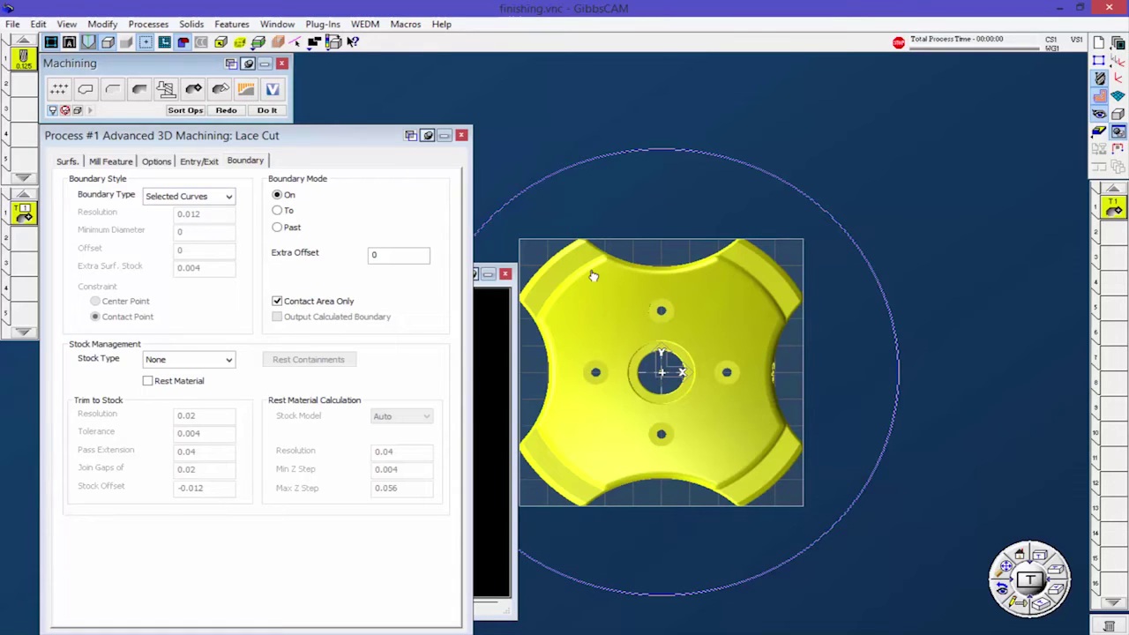
pyautogui.click(277, 302)
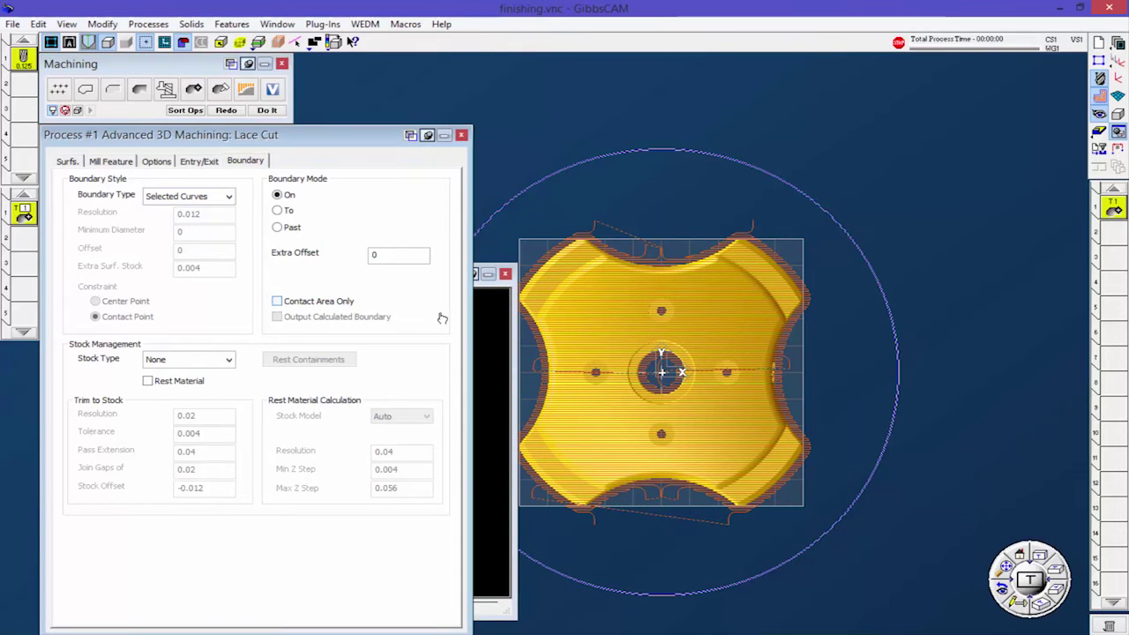
pyautogui.click(226, 111)
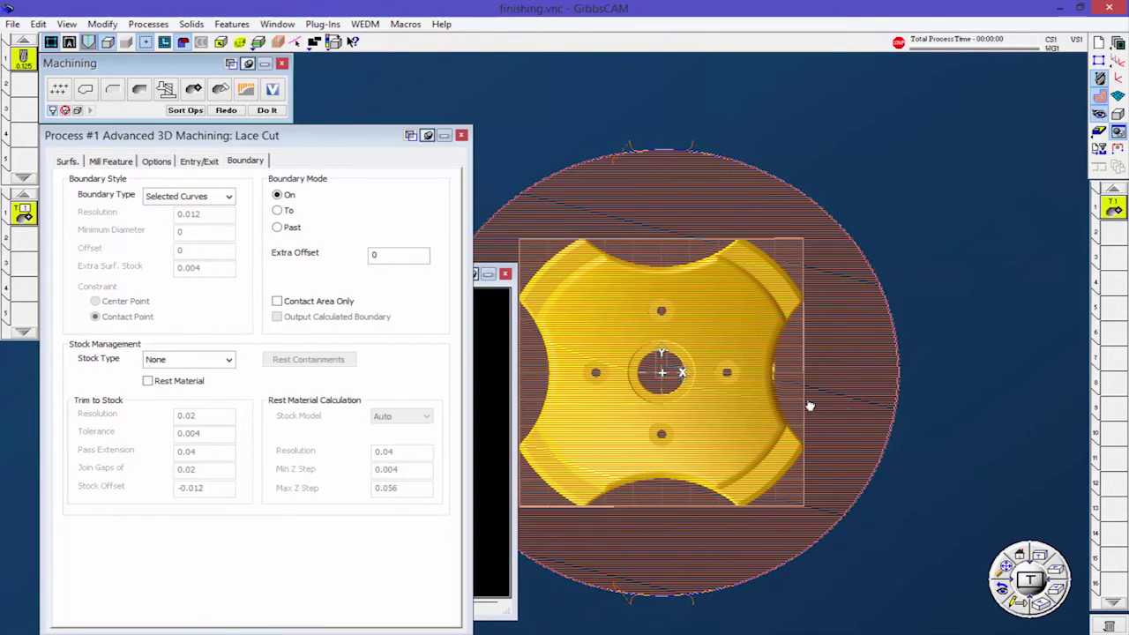
# Select only the part's upper face, set the boundary type to Cutter Contact Areas, and regenerate the Lace Cut toolpath.
pyautogui.moveTo(739, 419); pyautogui.dragTo(821, 350, button='middle')
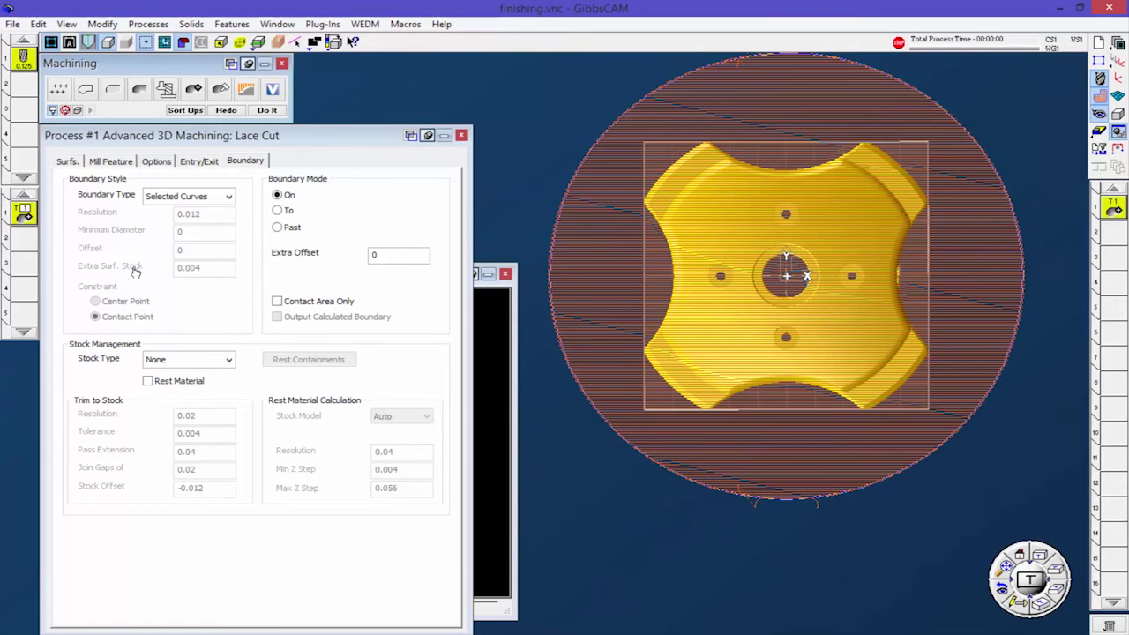
pyautogui.click(225, 196)
pyautogui.click(176, 210)
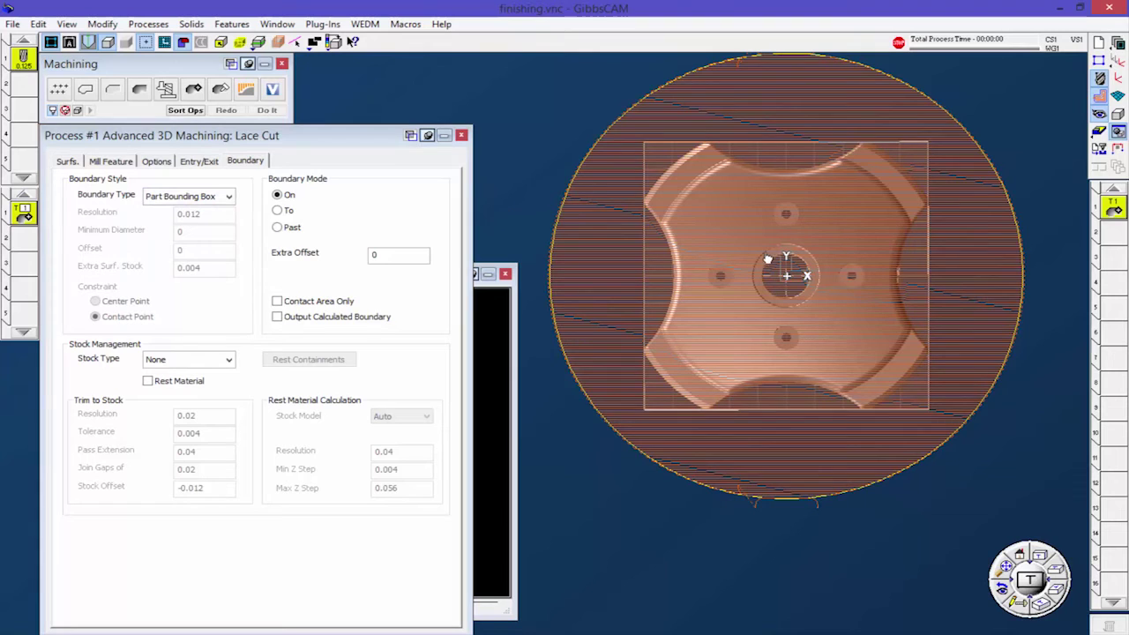
pyautogui.click(731, 360)
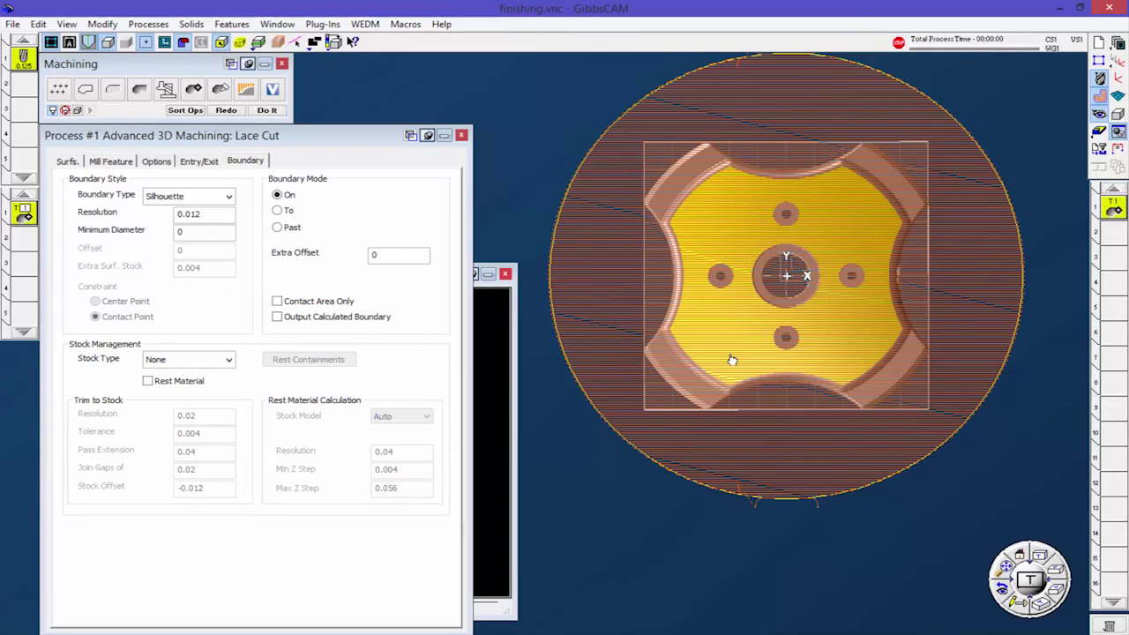
pyautogui.click(229, 197)
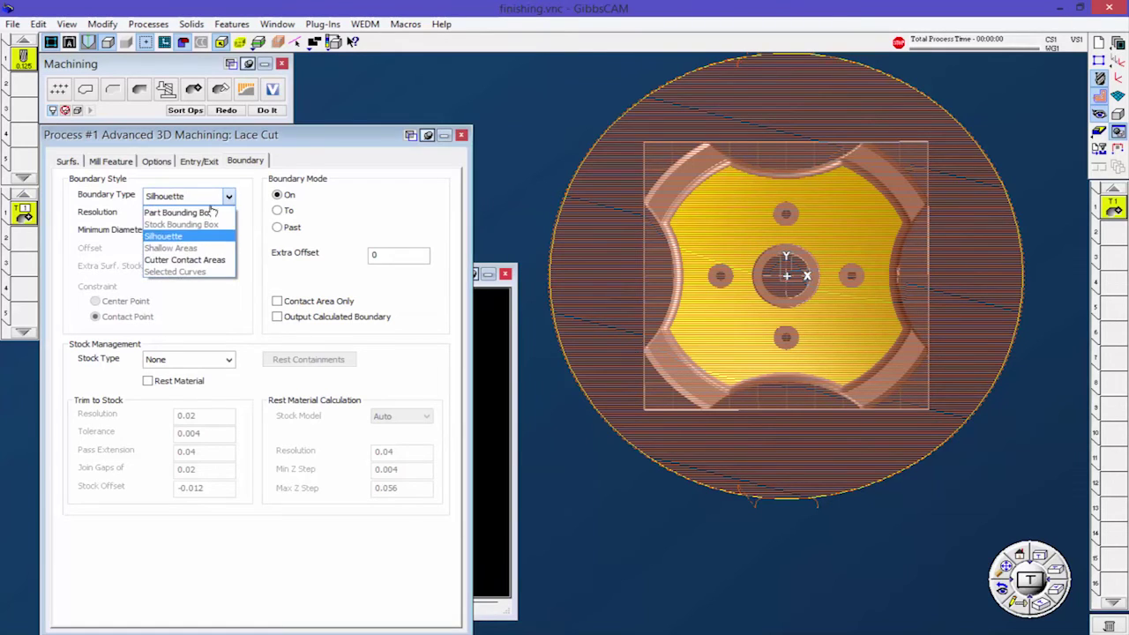
pyautogui.click(198, 261)
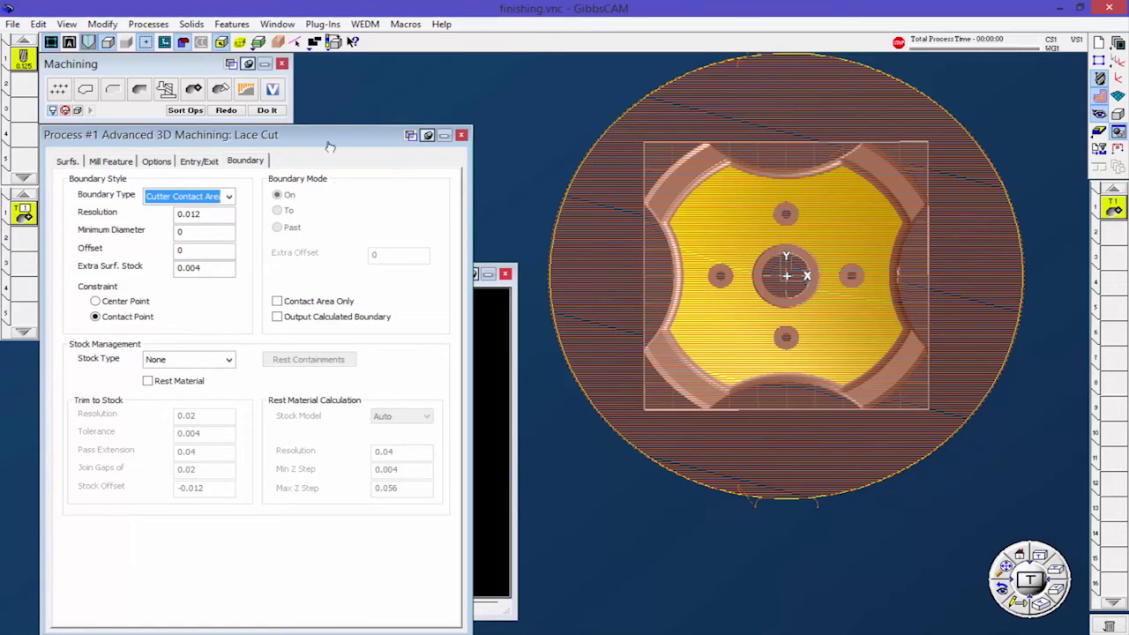
pyautogui.click(226, 110)
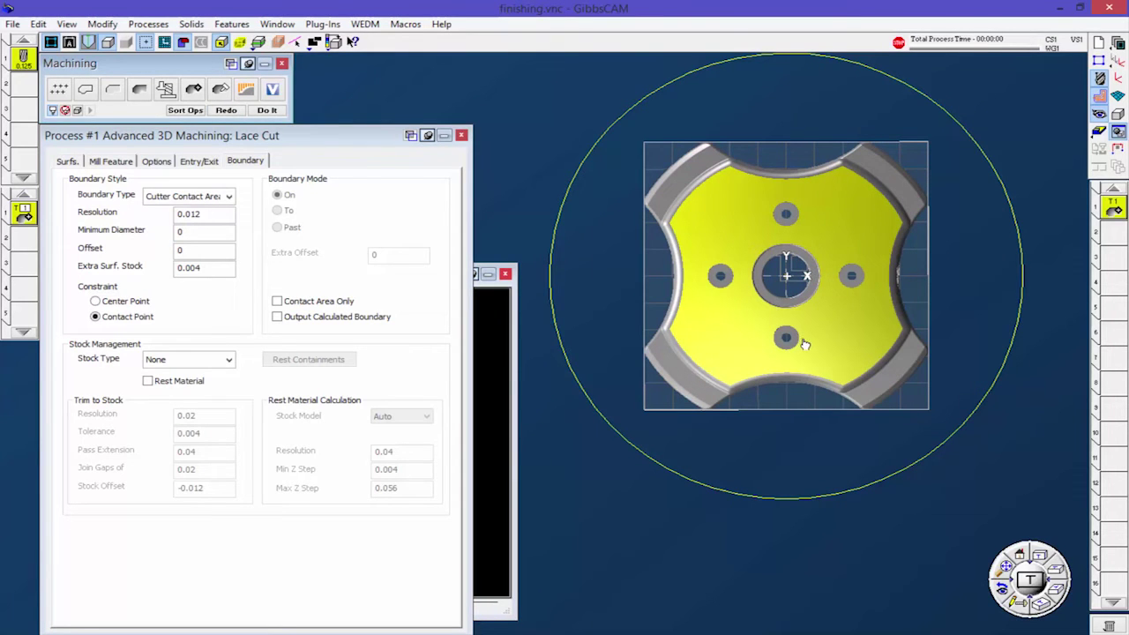
# Select the whole part body instead of only its upper face and set the Lace Cut boundary type to Shallow Areas.
pyautogui.moveTo(775, 361)
pyautogui.mouseDown(button='middle')
pyautogui.moveTo(830, 279)
pyautogui.moveTo(814, 391)
pyautogui.moveTo(758, 335)
pyautogui.mouseUp(button='middle')
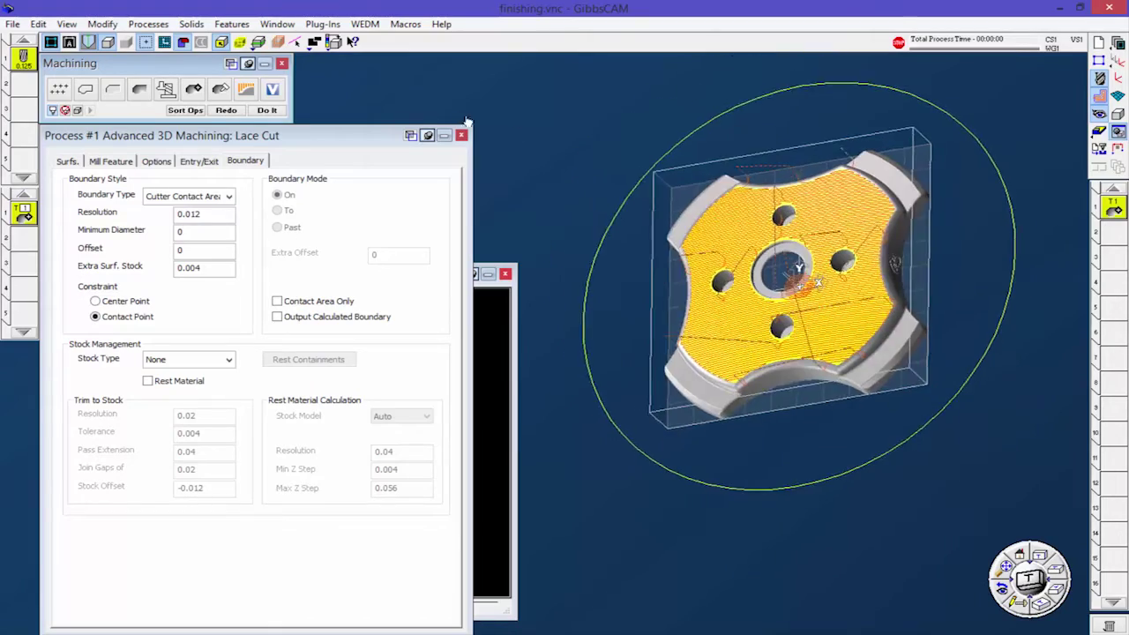
pyautogui.moveTo(467, 121); pyautogui.dragTo(860, 392, button='middle')
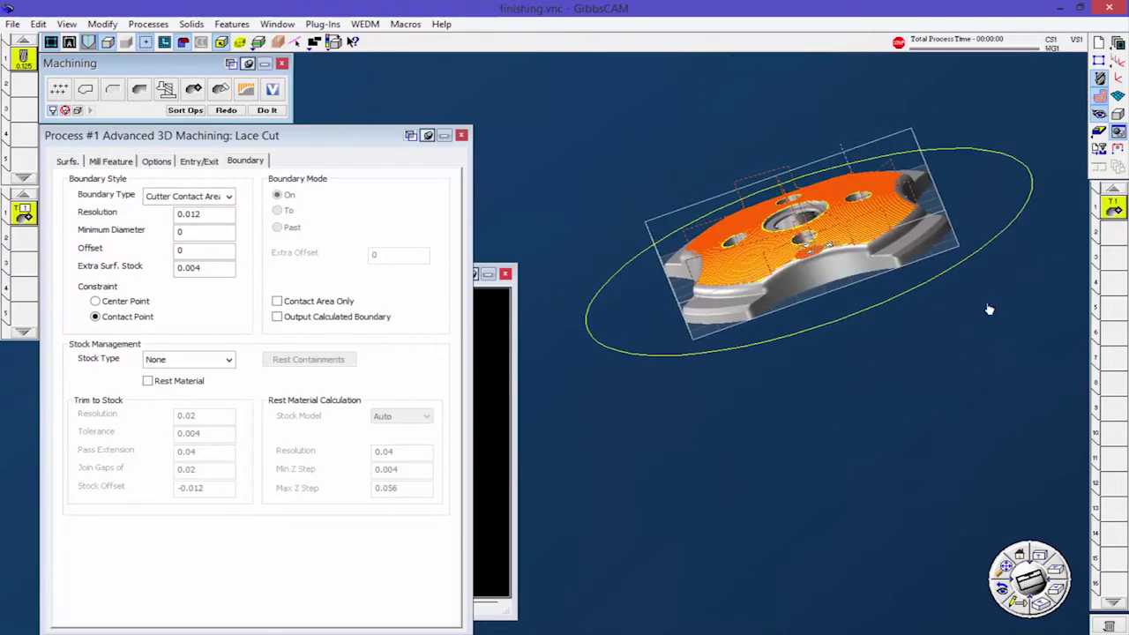
pyautogui.moveTo(989, 309); pyautogui.dragTo(990, 435, button='middle')
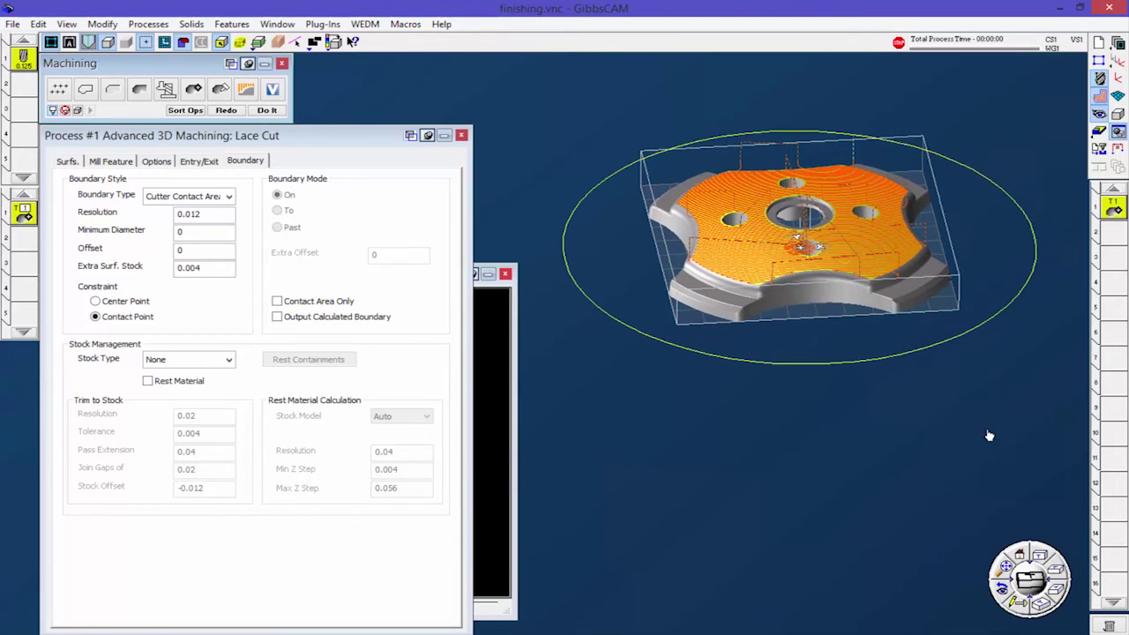
pyautogui.click(229, 197)
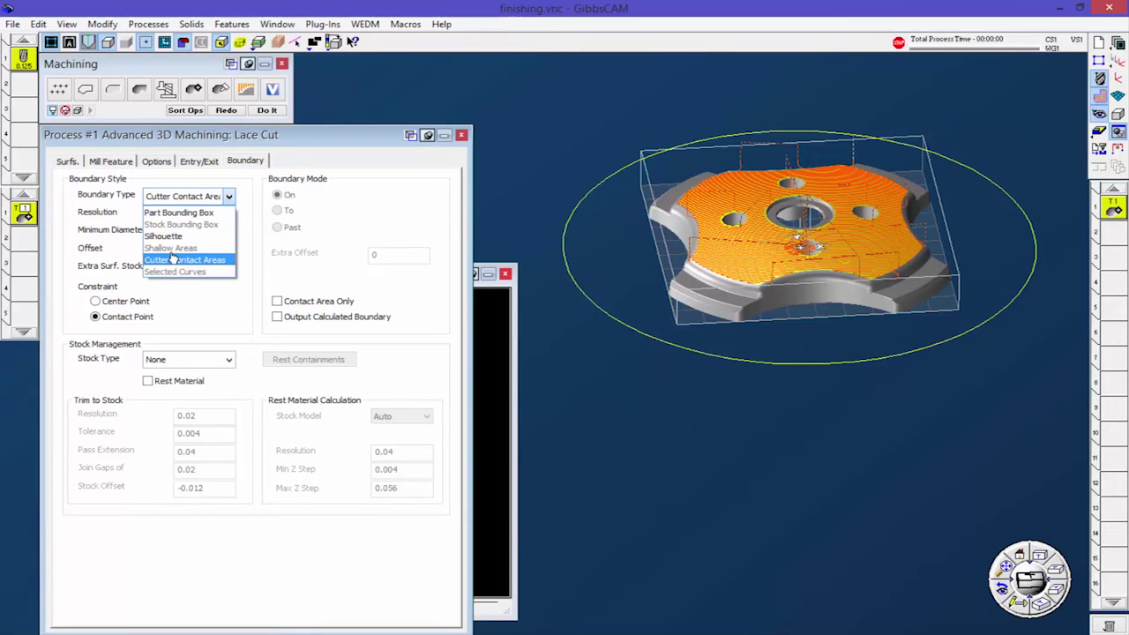
pyautogui.press('Up')
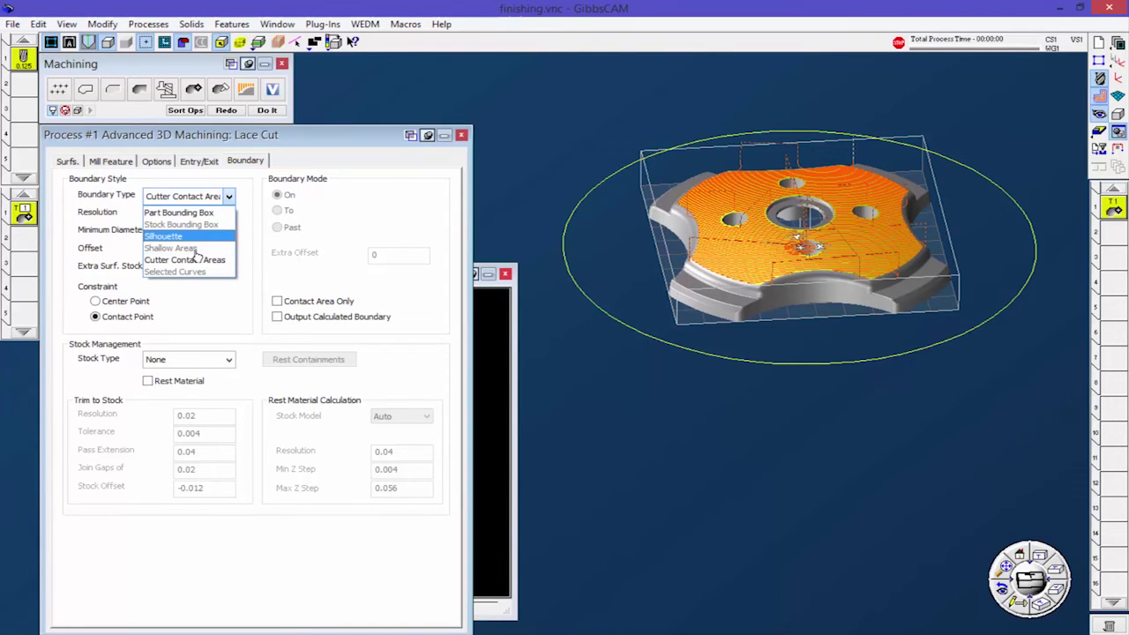
pyautogui.press('Up')
pyautogui.press('Return')
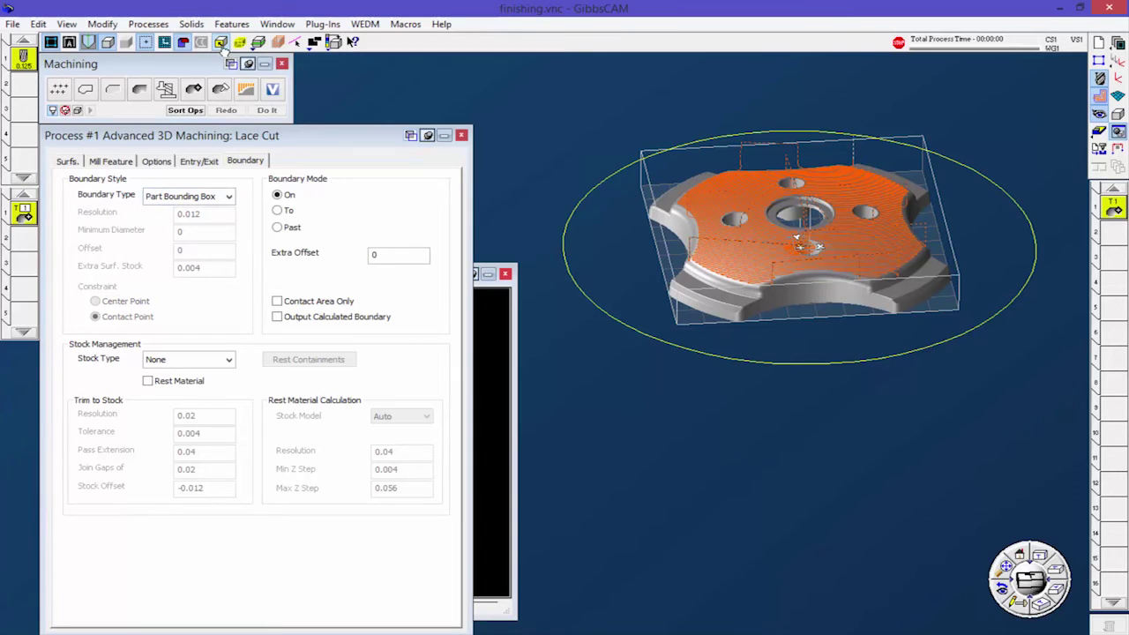
pyautogui.click(748, 221)
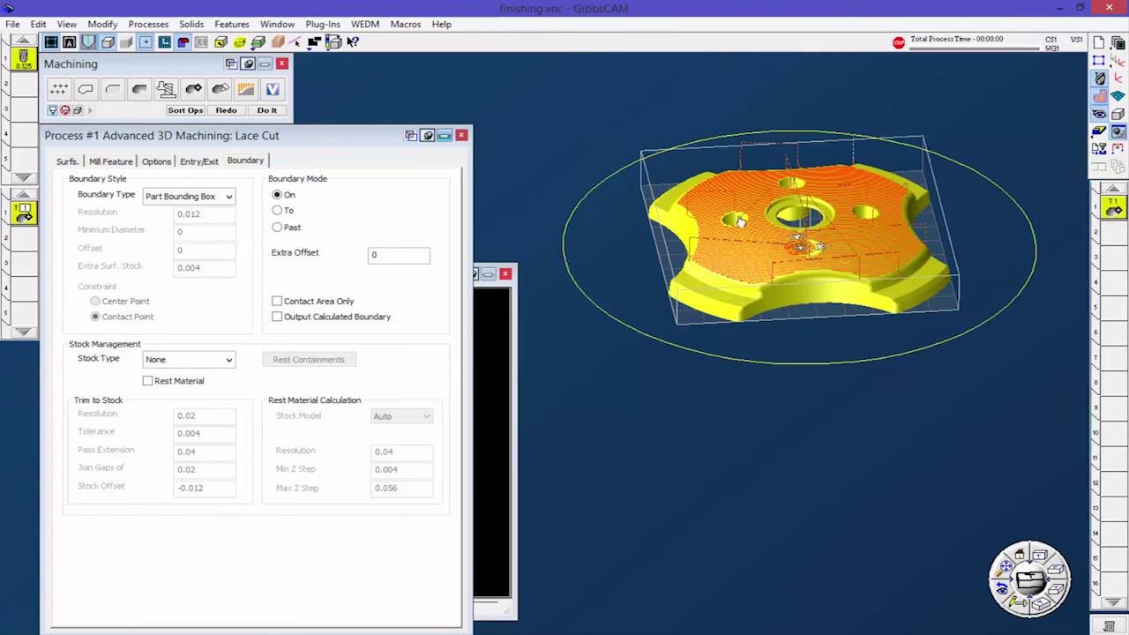
pyautogui.click(228, 197)
pyautogui.click(188, 250)
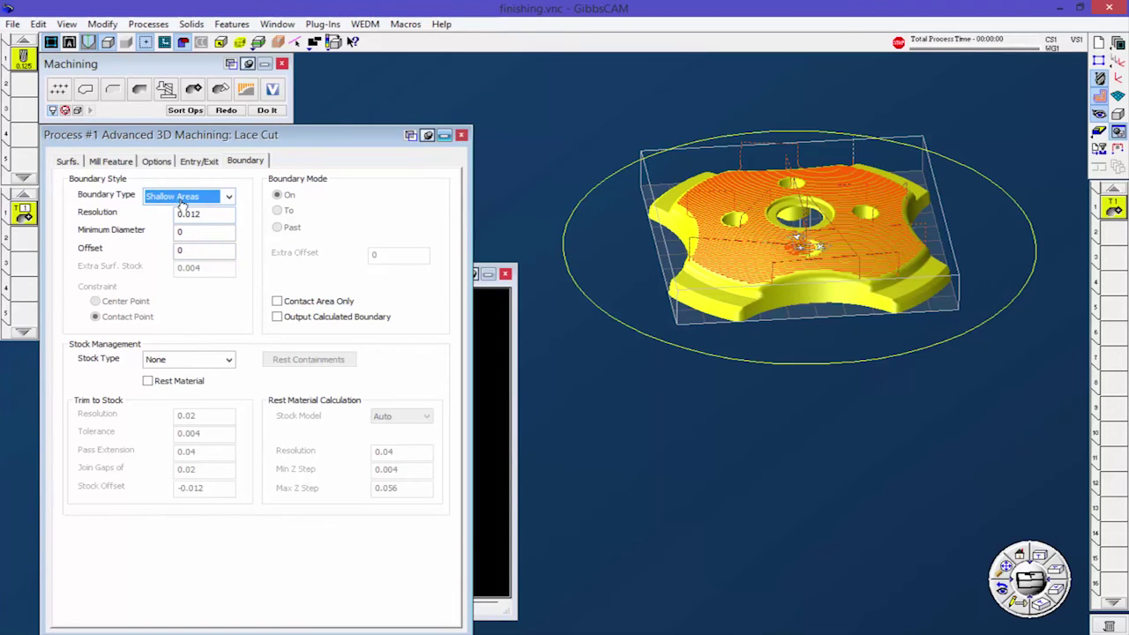
# Set the normal-vector Maximum Angle to 30 and regenerate the Lace Cut toolpath with the Shallow Areas boundary.
pyautogui.click(68, 162)
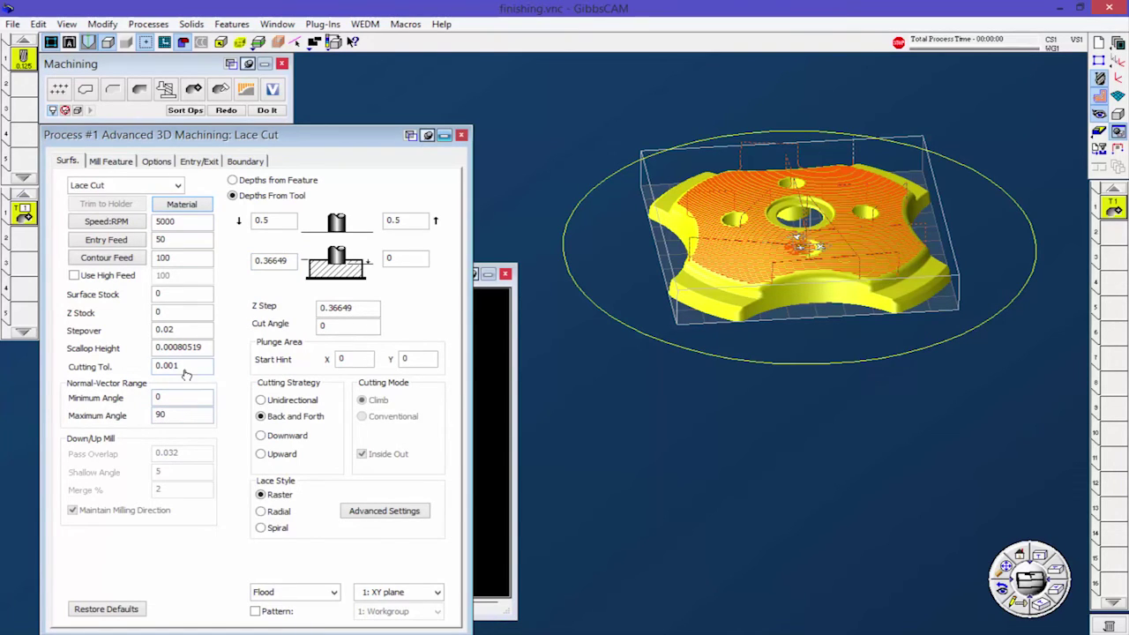
pyautogui.click(245, 162)
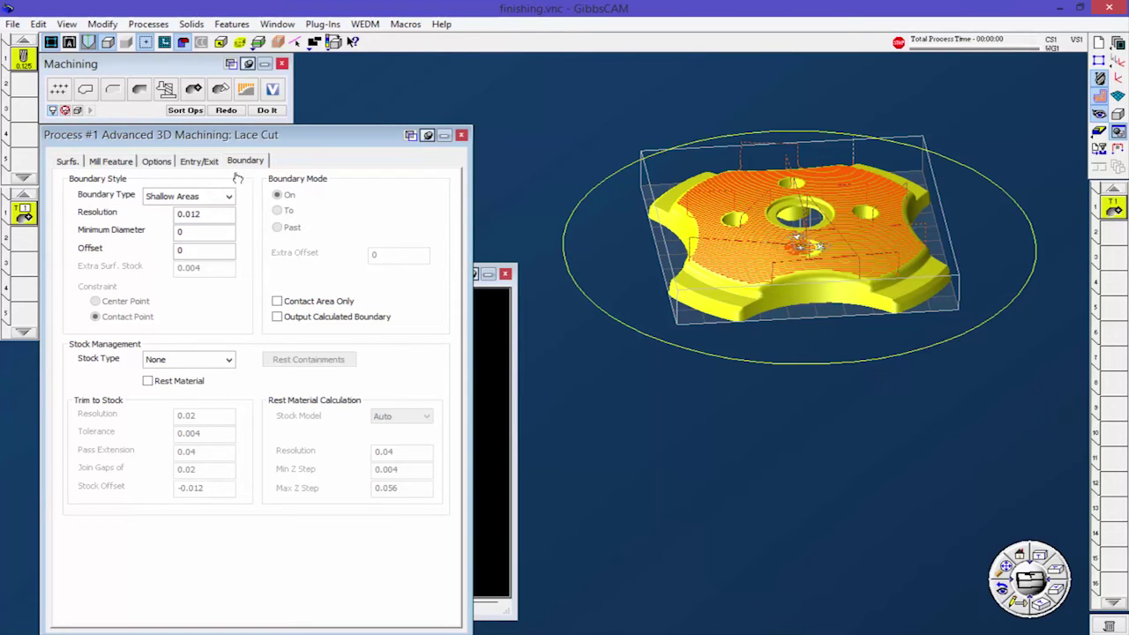
pyautogui.click(66, 160)
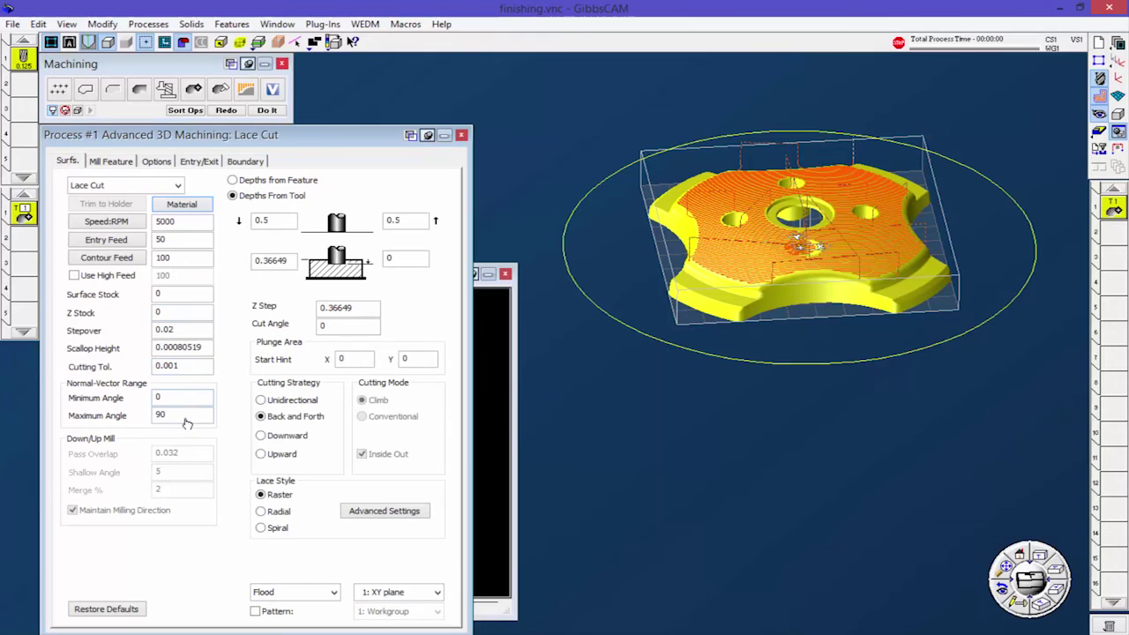
pyautogui.moveTo(201, 414); pyautogui.dragTo(122, 415)
pyautogui.write('30')
pyautogui.click(228, 111)
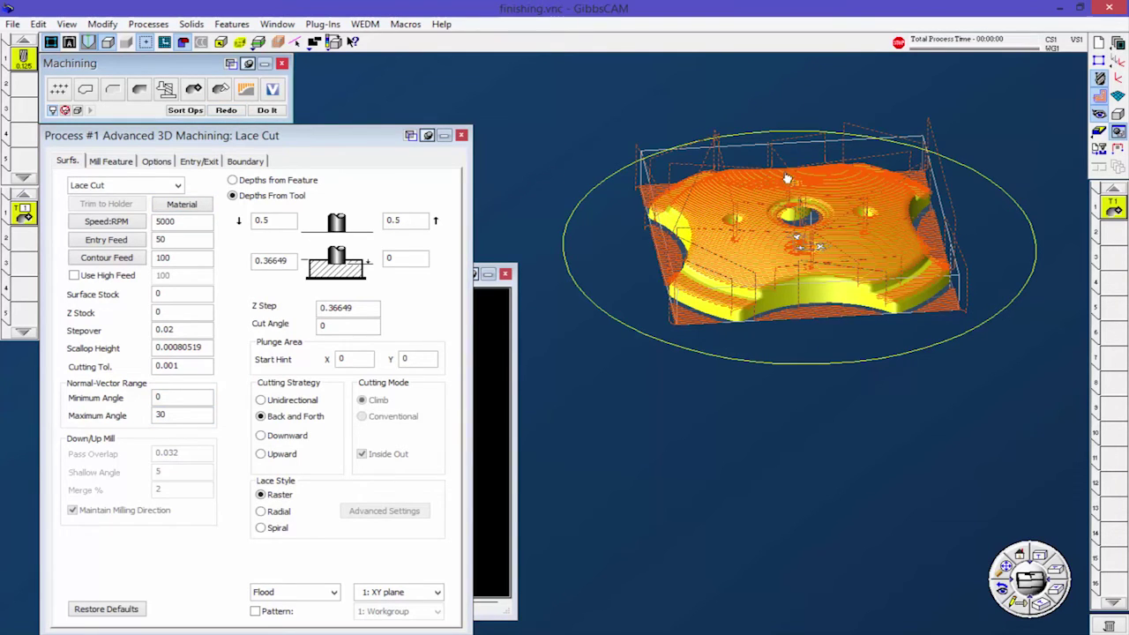
# Enable Contact Area Only for the Shallow Areas boundary and regenerate the Lace Cut toolpath.
pyautogui.moveTo(799, 211); pyautogui.dragTo(725, 347, button='middle')
pyautogui.scroll(5, 725, 347)
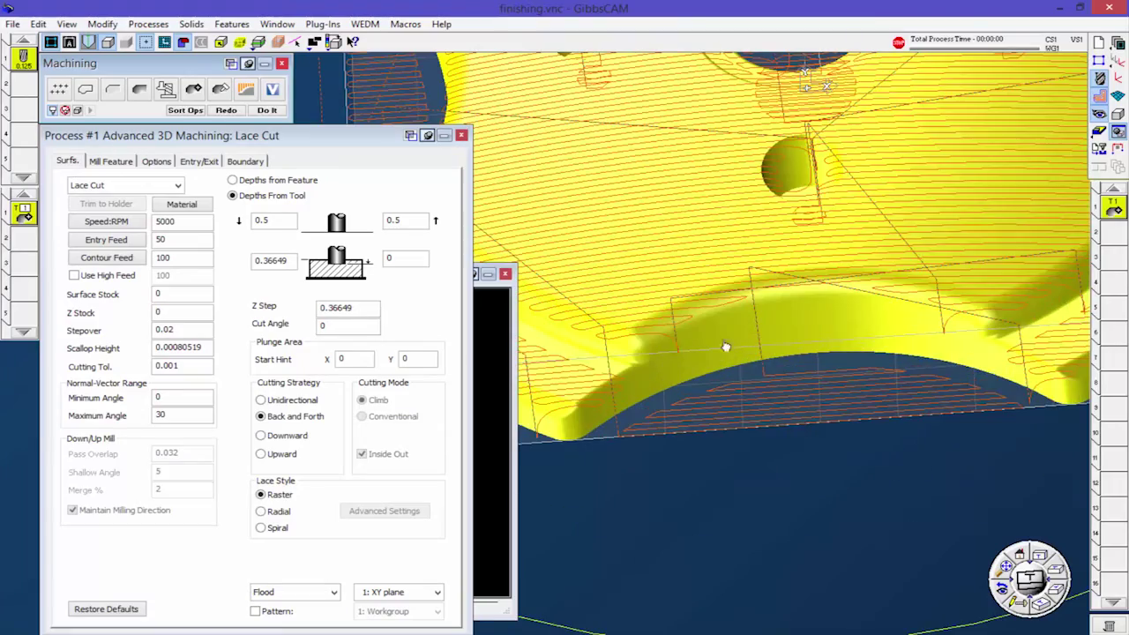
pyautogui.scroll(-5, 575, 344)
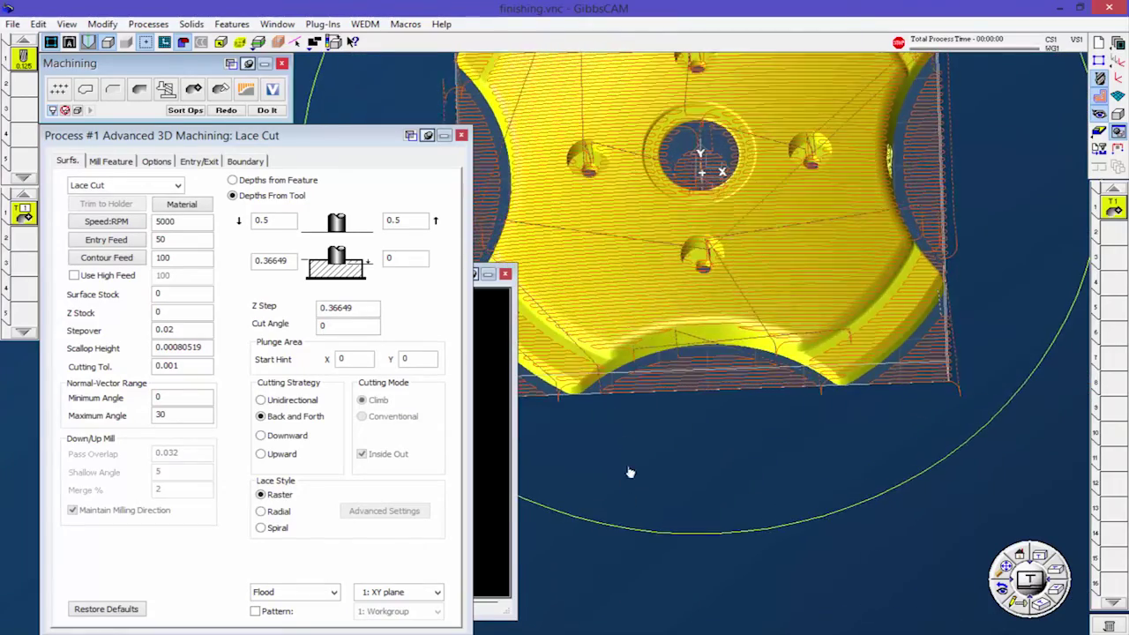
pyautogui.moveTo(630, 473); pyautogui.dragTo(697, 168, button='middle')
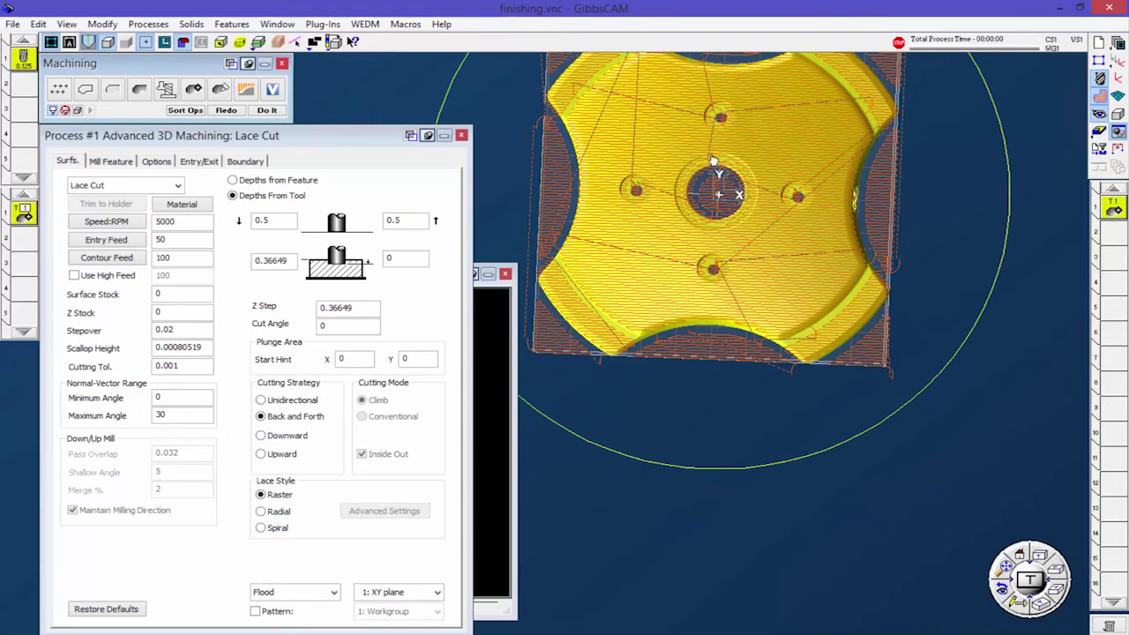
pyautogui.moveTo(694, 324); pyautogui.dragTo(520, 236, button='middle')
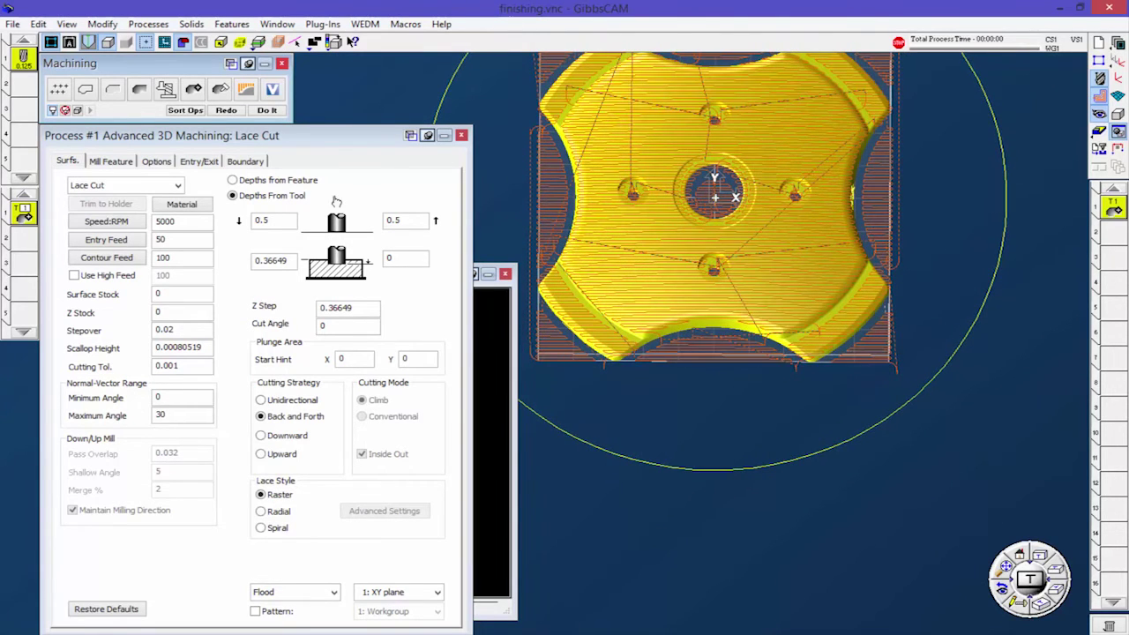
pyautogui.click(245, 161)
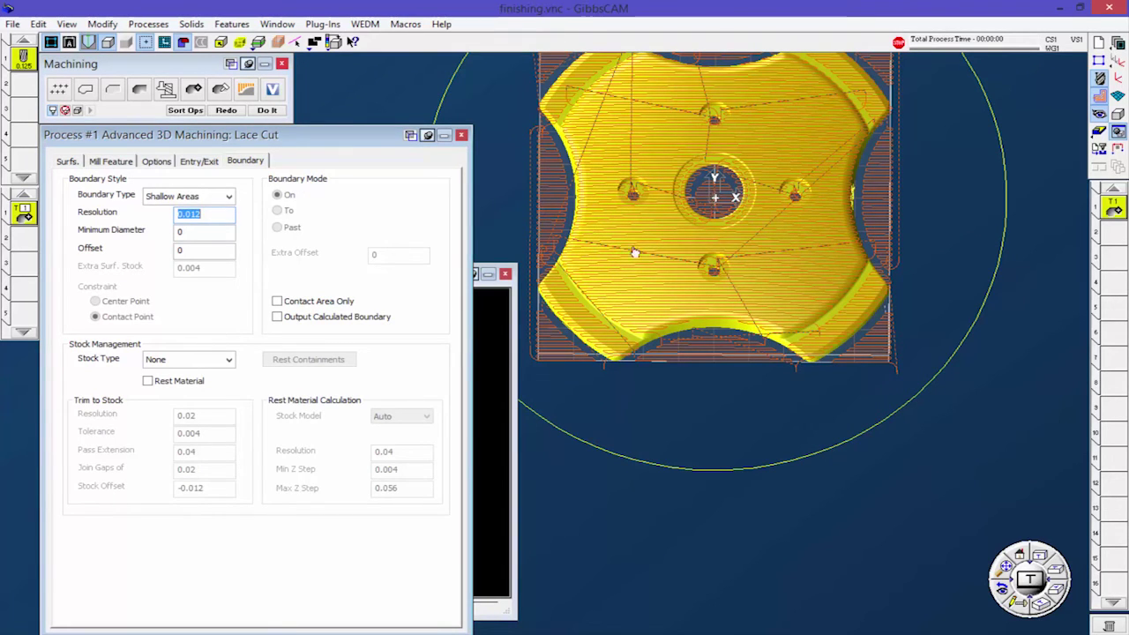
pyautogui.click(277, 302)
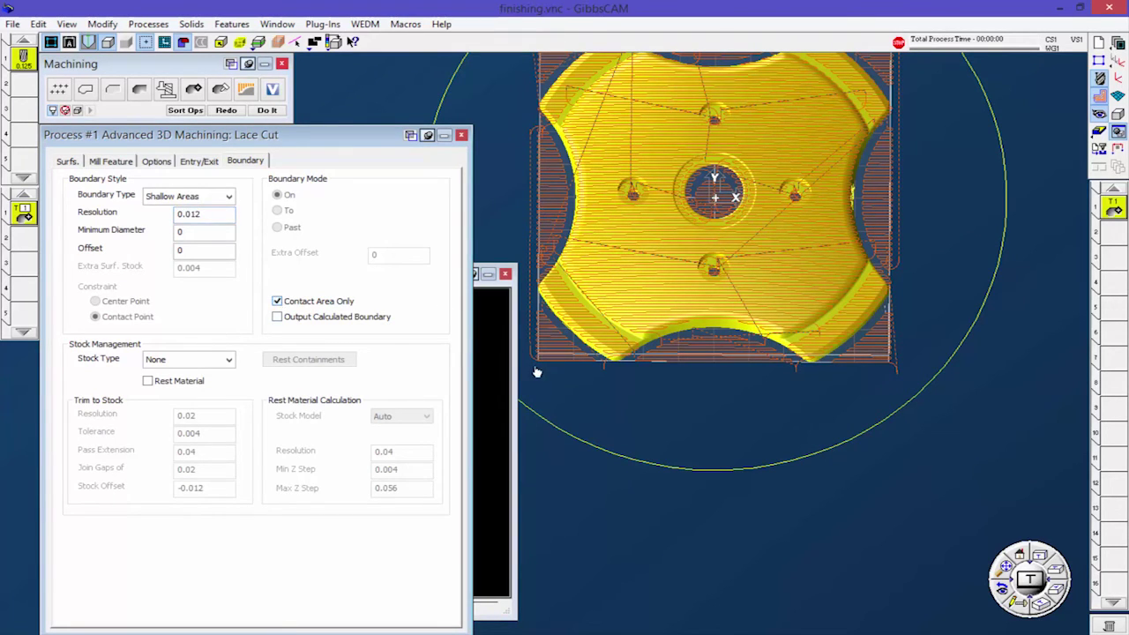
pyautogui.click(227, 110)
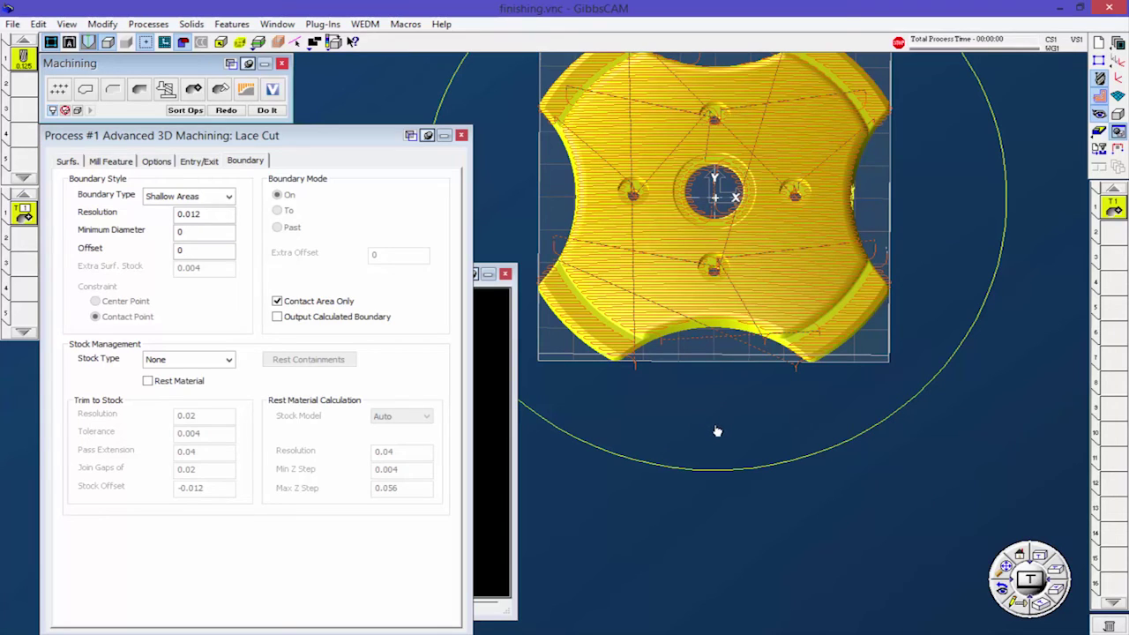
# Review the normal-vector angle range and examine the toolpath coverage on the deselected part, ending in a straight view from above.
pyautogui.moveTo(716, 429); pyautogui.dragTo(759, 291)
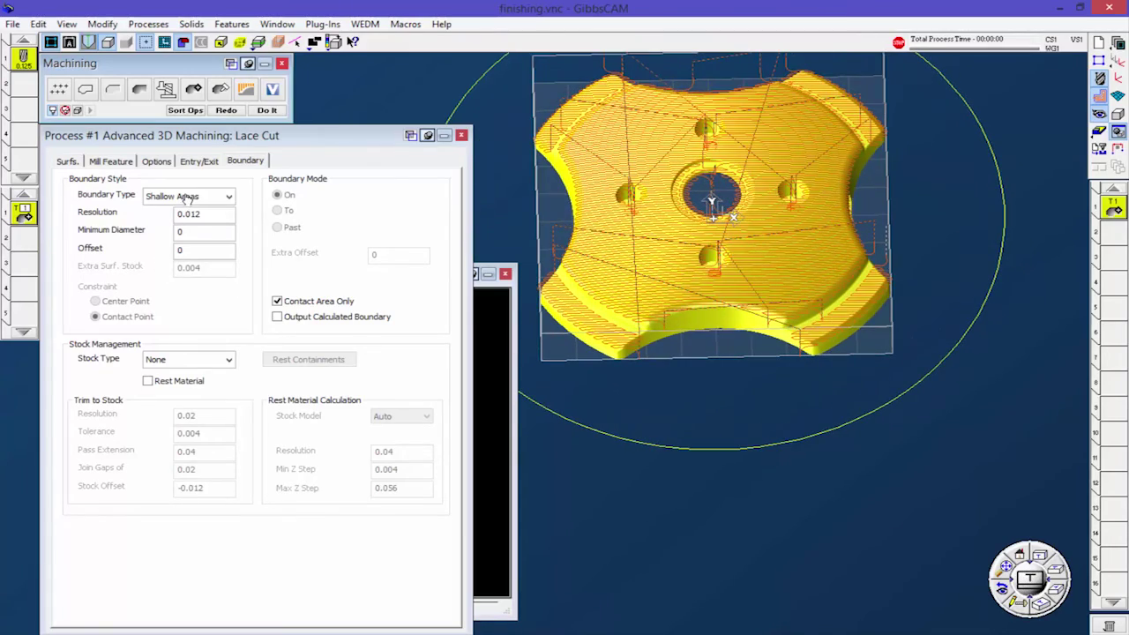
pyautogui.click(67, 162)
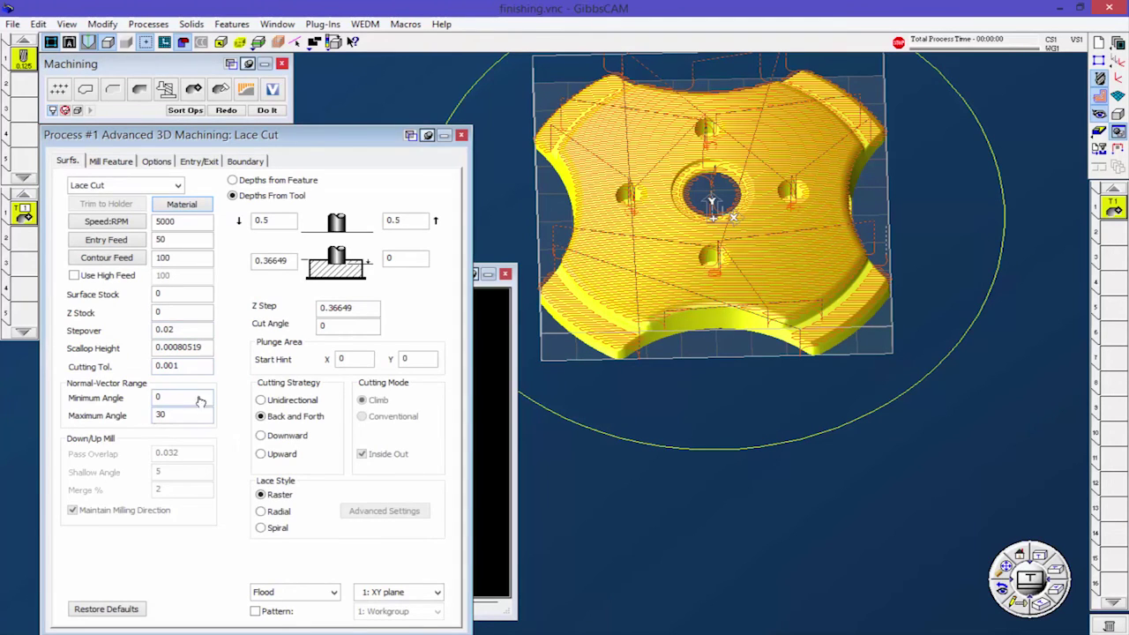
pyautogui.click(254, 161)
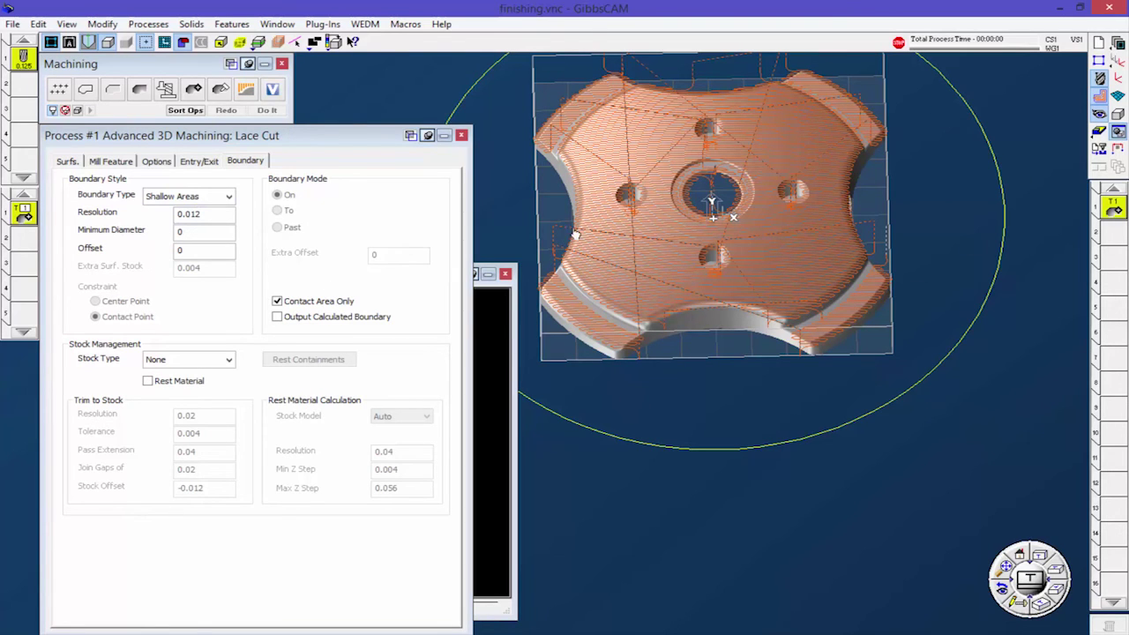
pyautogui.moveTo(899, 395); pyautogui.dragTo(718, 456, button='middle')
pyautogui.moveTo(597, 204); pyautogui.dragTo(799, 256, button='middle')
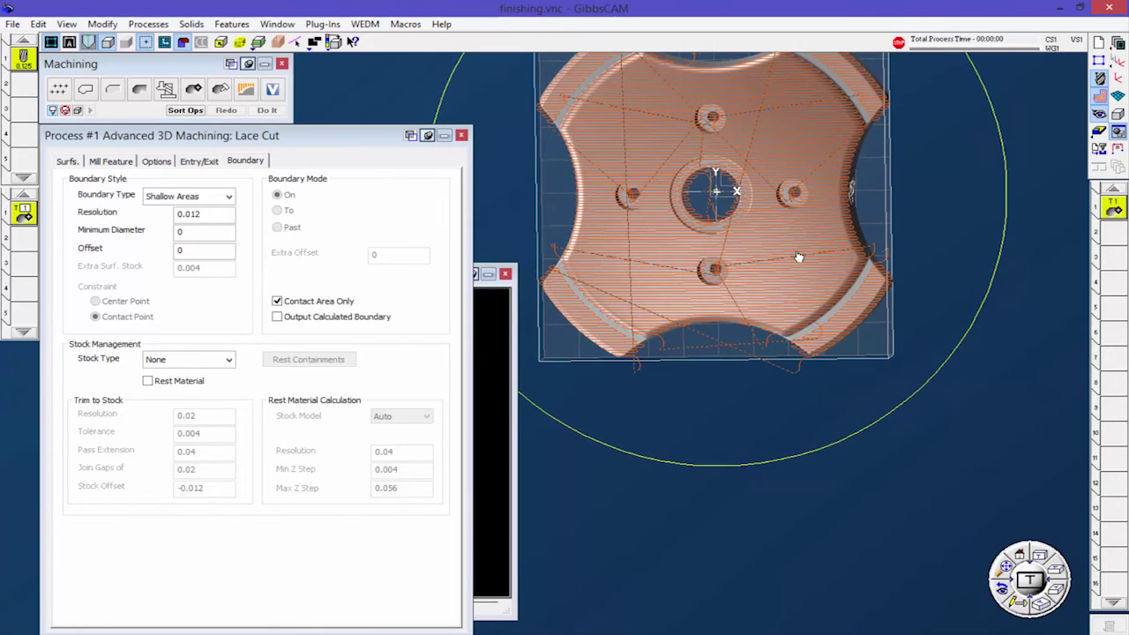
pyautogui.click(1075, 578)
pyautogui.moveTo(768, 327); pyautogui.dragTo(831, 428, button='middle')
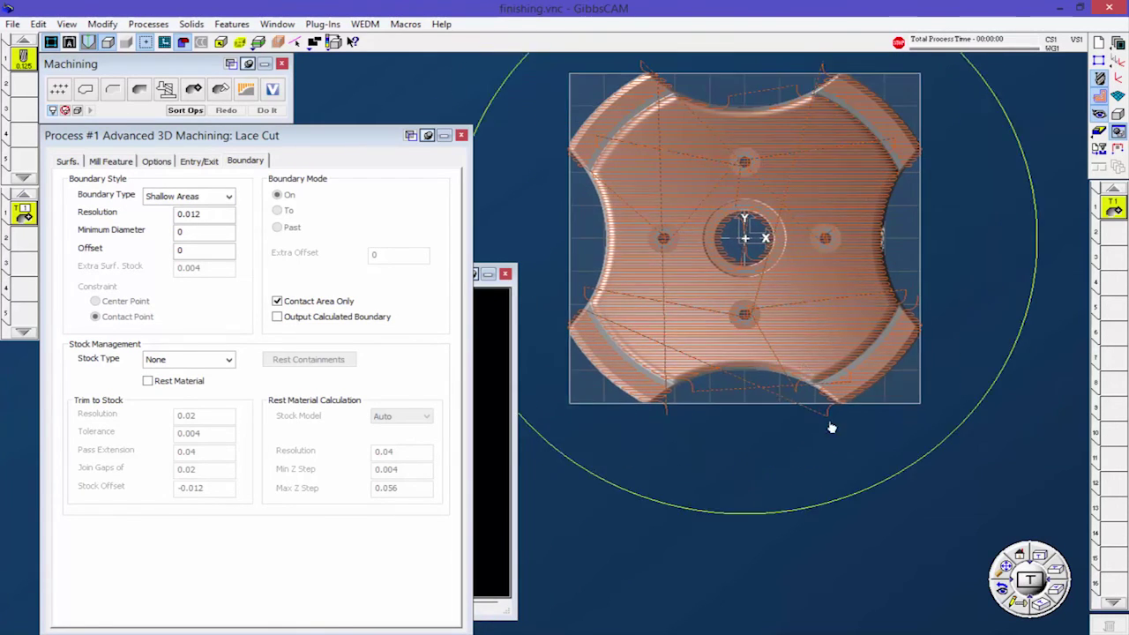
# Enable Output Calculated Boundary, regenerate the Lace Cut toolpath with the part body selected, and inspect the boundary curves around the part's edges.
pyautogui.click(278, 318)
pyautogui.click(277, 300)
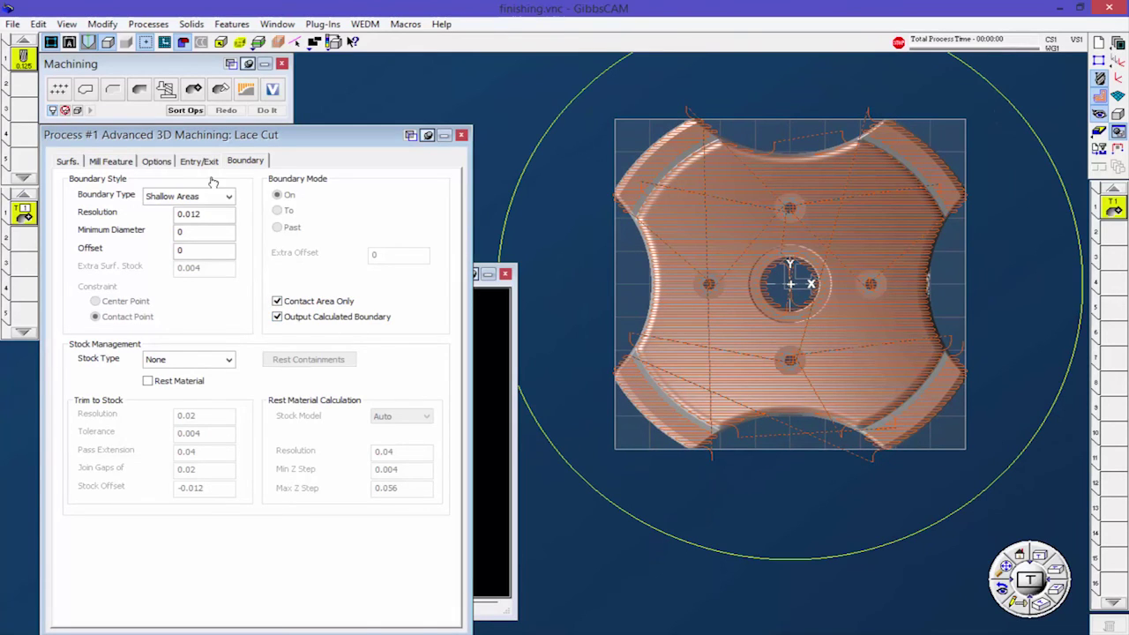
pyautogui.click(271, 92)
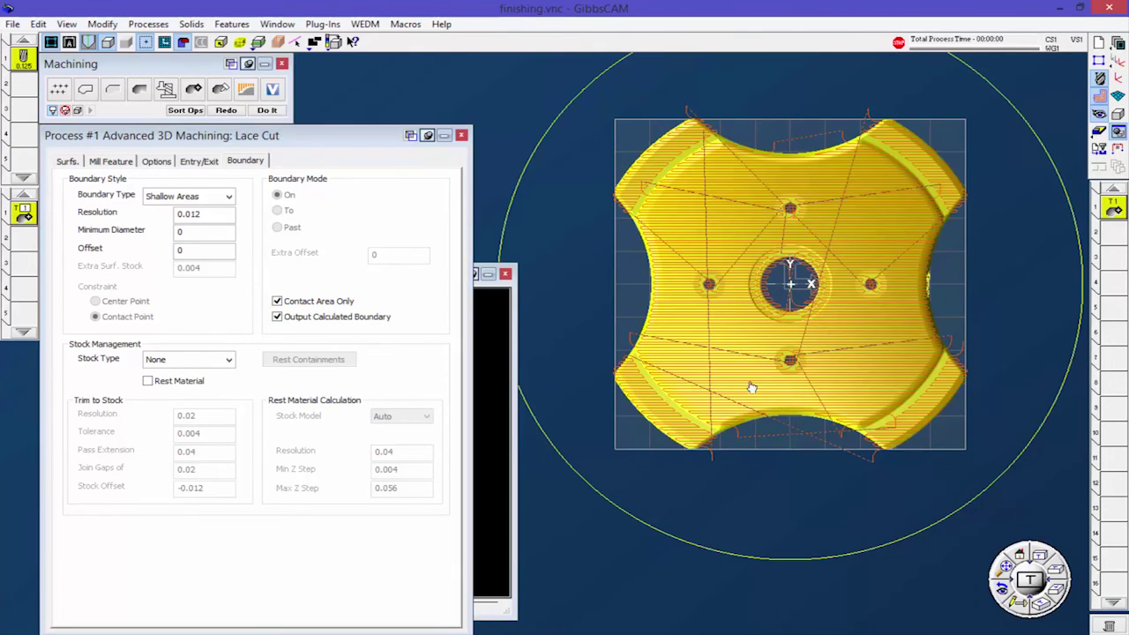
pyautogui.click(227, 111)
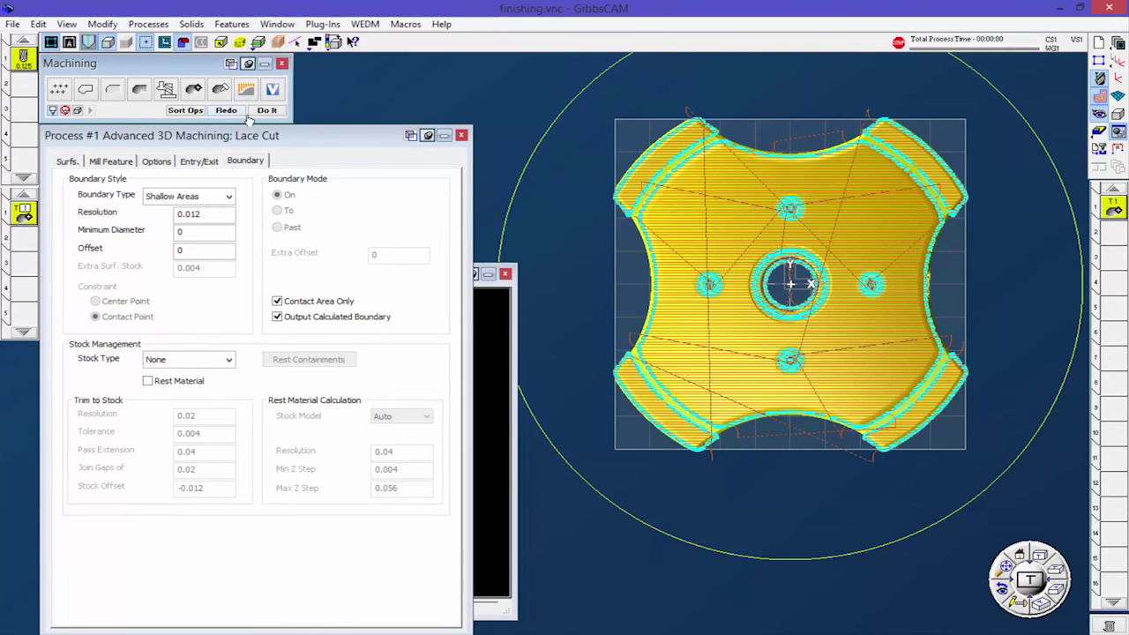
pyautogui.scroll(2, 745, 454)
pyautogui.scroll(4, 730, 441)
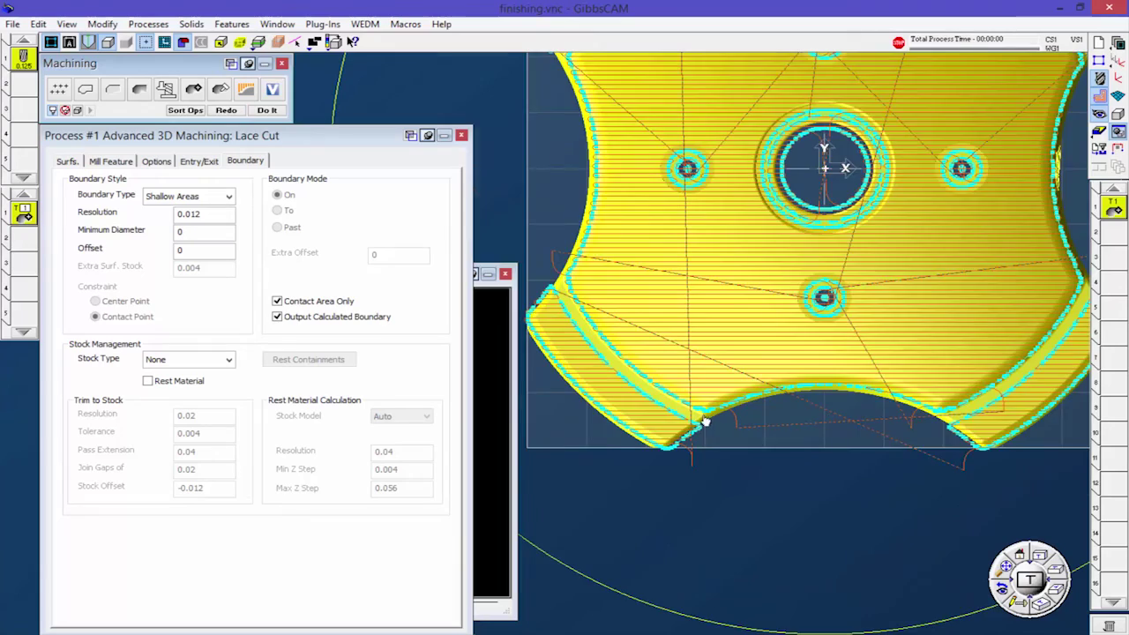
pyautogui.scroll(-8, 840, 390)
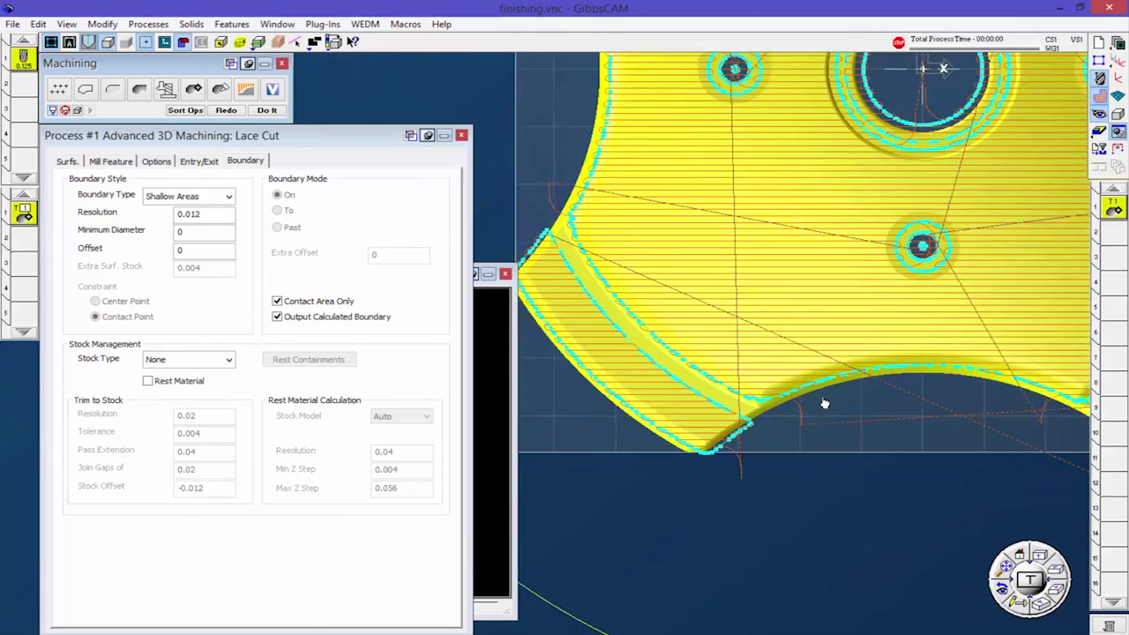
pyautogui.scroll(3, 914, 275)
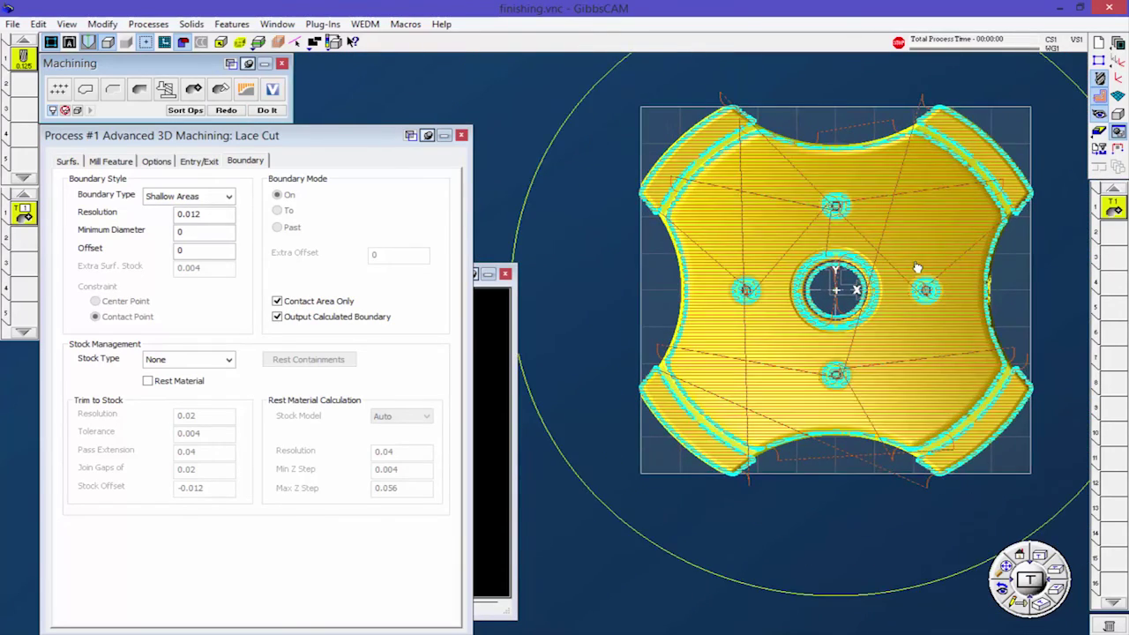